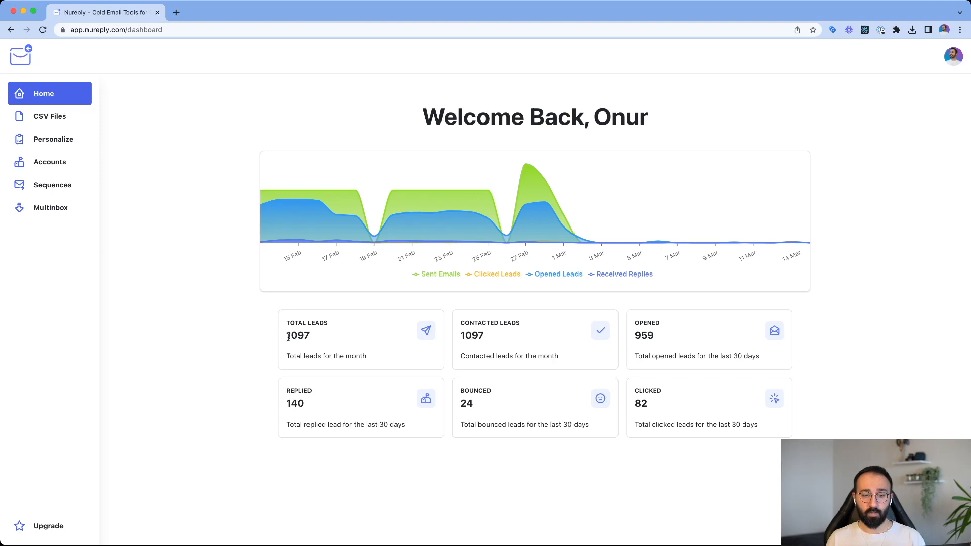
- Review the dashboard figures for total, contacted, opened, clicked, bounced and replied leads
{"action": "left_click_drag", "start_coordinate": [286, 335], "coordinate": [332, 340]}
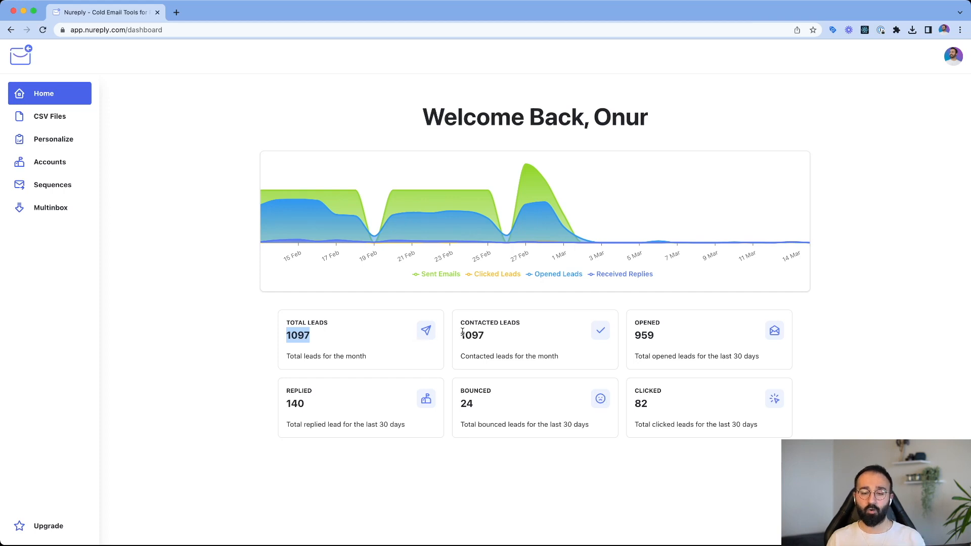
{"action": "left_click_drag", "start_coordinate": [459, 333], "coordinate": [524, 336]}
{"action": "left_click_drag", "start_coordinate": [663, 337], "coordinate": [636, 335]}
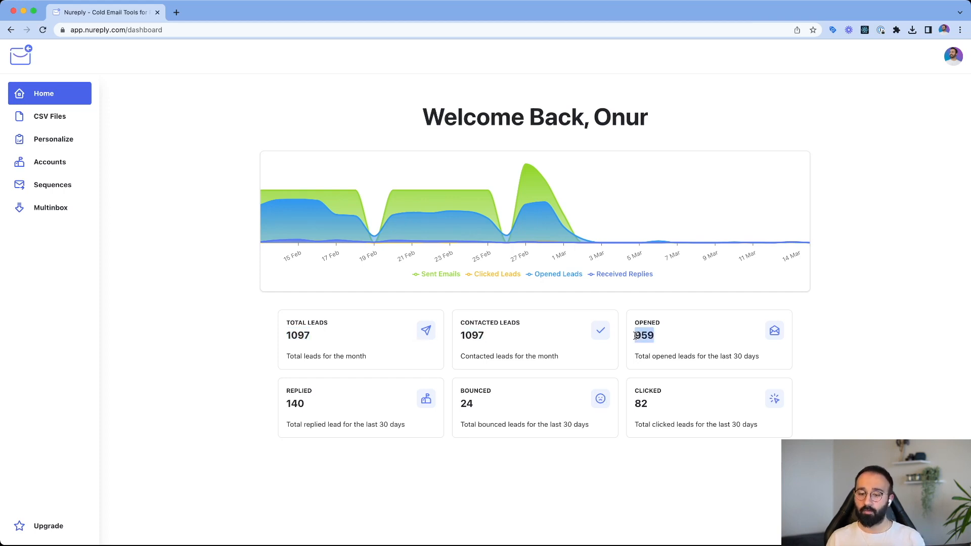
{"action": "left_click_drag", "start_coordinate": [635, 402], "coordinate": [648, 403]}
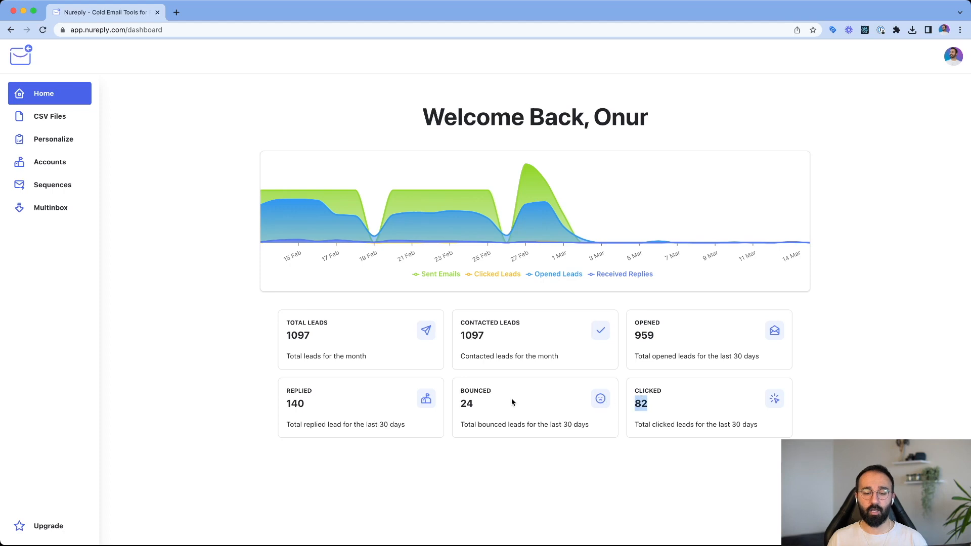
{"action": "left_click", "coordinate": [472, 407]}
{"action": "double_click", "coordinate": [298, 408]}
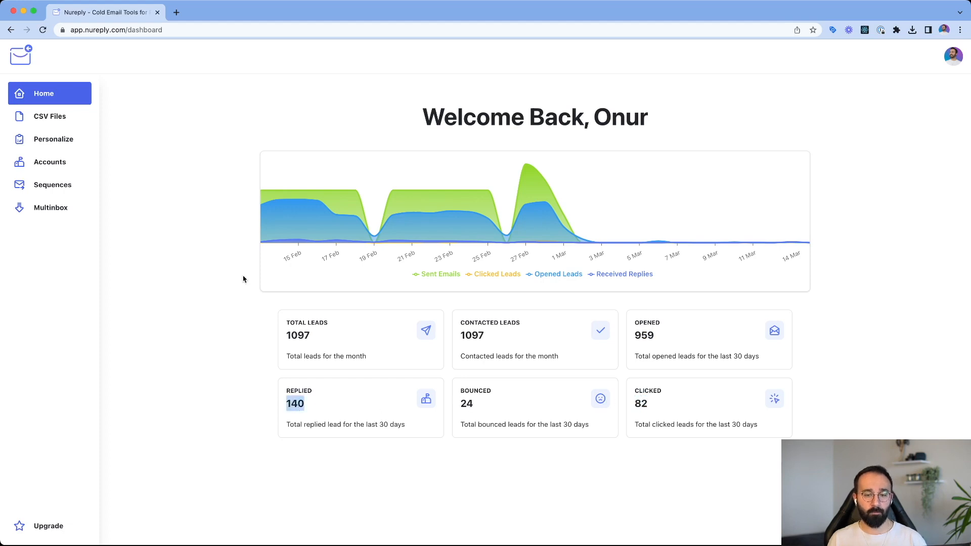
- Upload the lead list USA_Marketing_14_Mar.csv to the CSV files page
{"action": "left_click", "coordinate": [72, 116]}
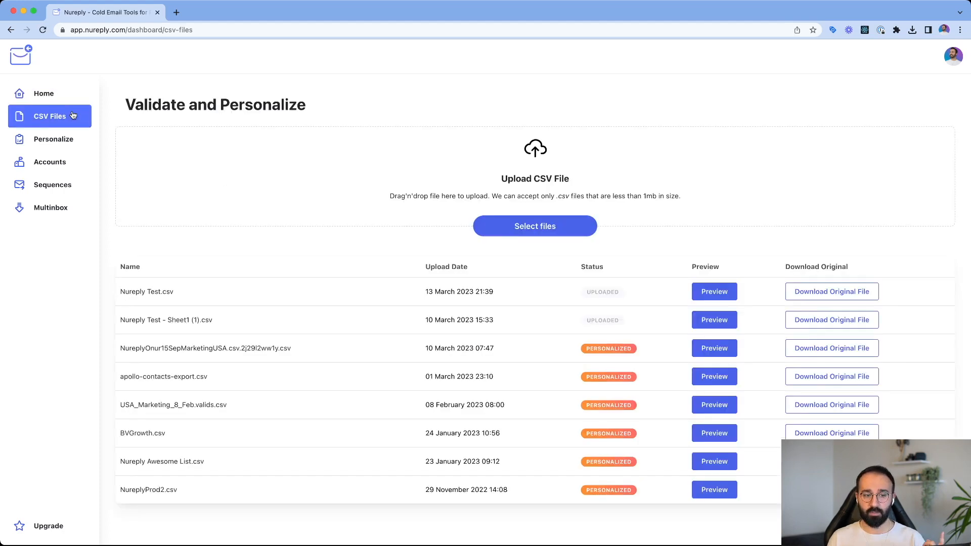
{"action": "left_click", "coordinate": [382, 179]}
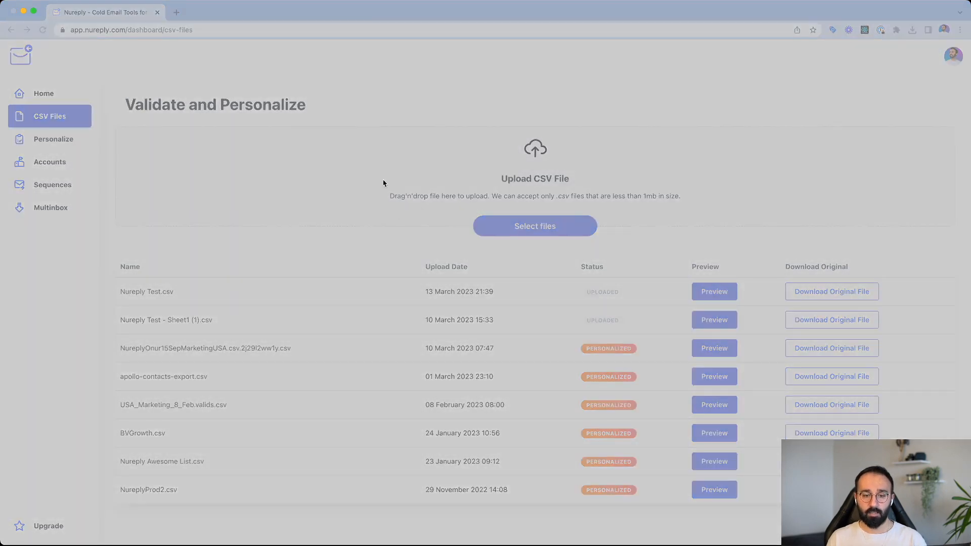
{"action": "double_click", "coordinate": [386, 226]}
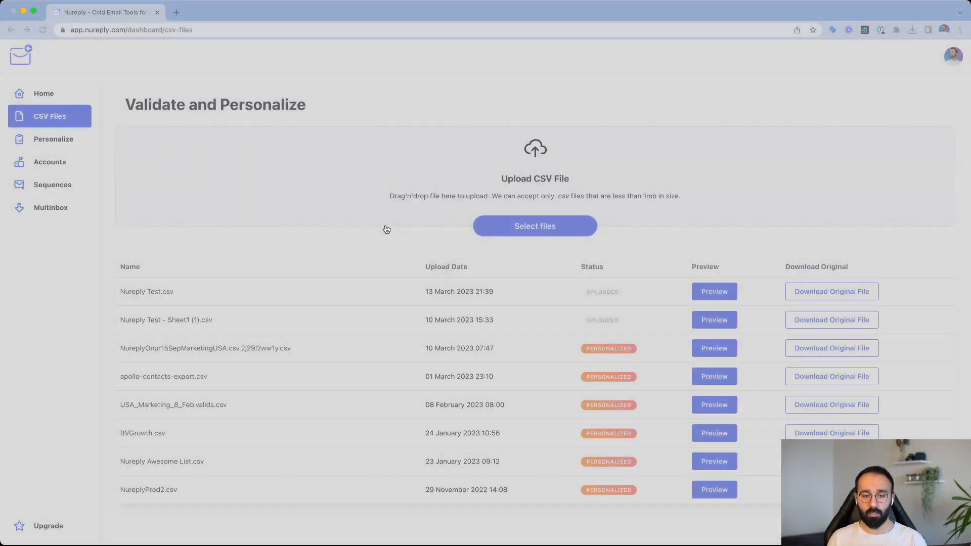
- Examine the uploaded list's columns and the variables that can be assigned to the address column
{"action": "scroll", "coordinate": [244, 241], "scroll_direction": "down", "scroll_amount": 5}
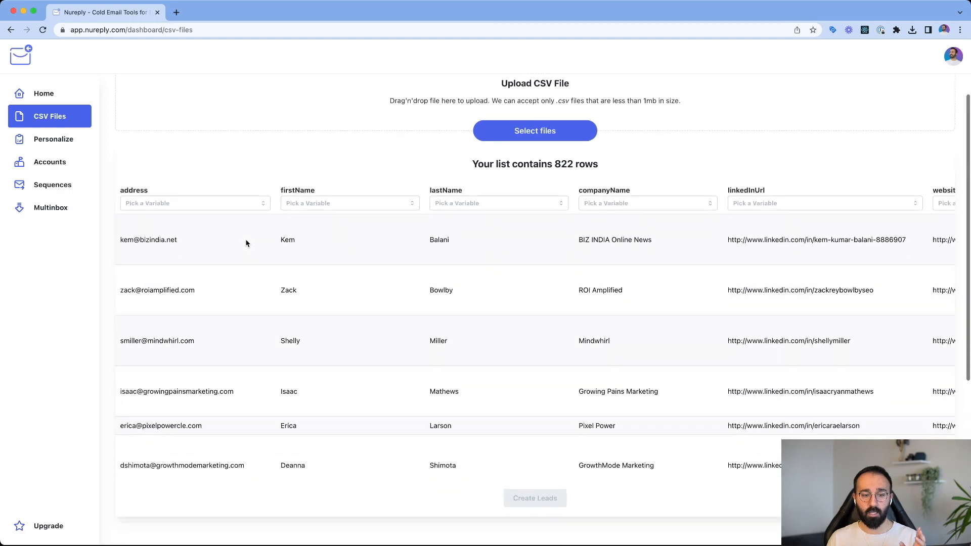
{"action": "left_click", "coordinate": [192, 173]}
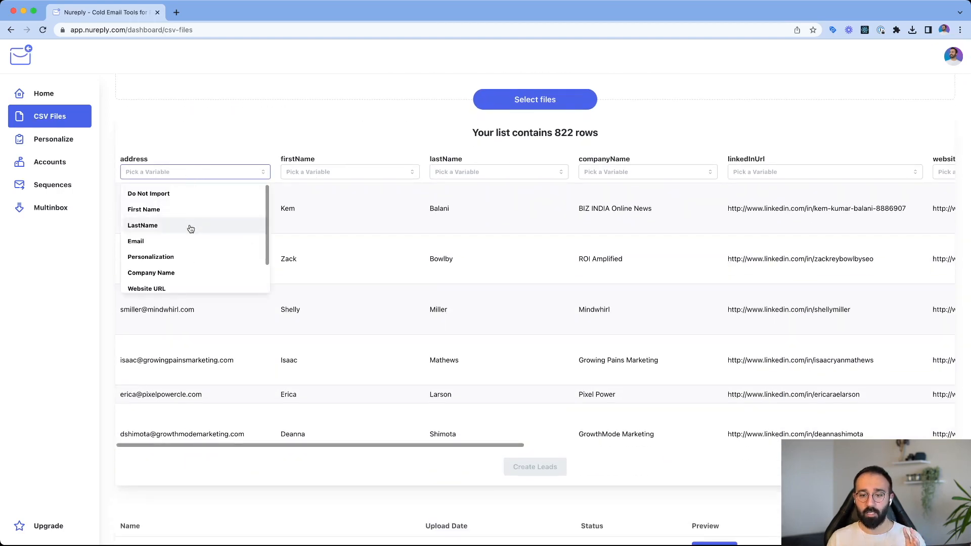
{"action": "left_click", "coordinate": [253, 146]}
{"action": "scroll", "coordinate": [361, 230], "scroll_direction": "right", "scroll_amount": 10}
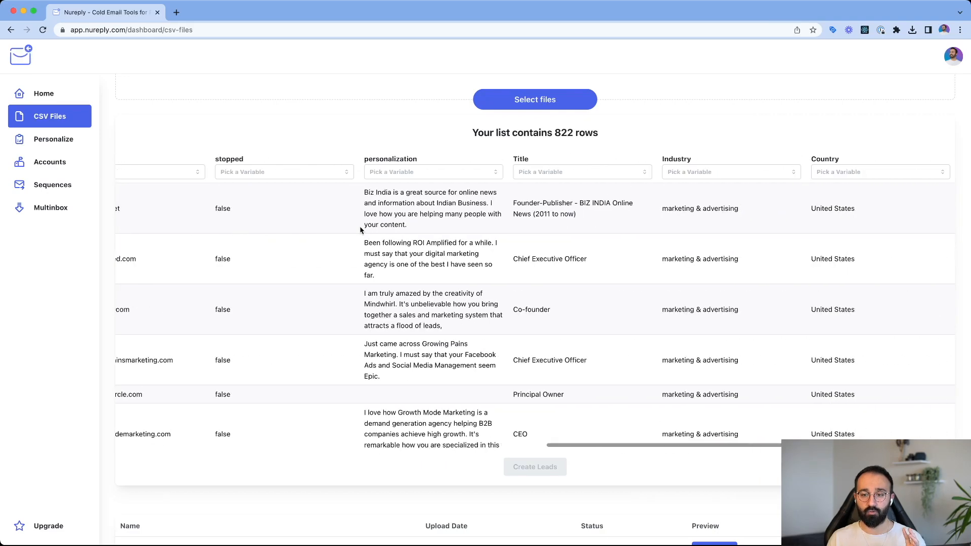
{"action": "scroll", "coordinate": [360, 230], "scroll_direction": "left", "scroll_amount": 10}
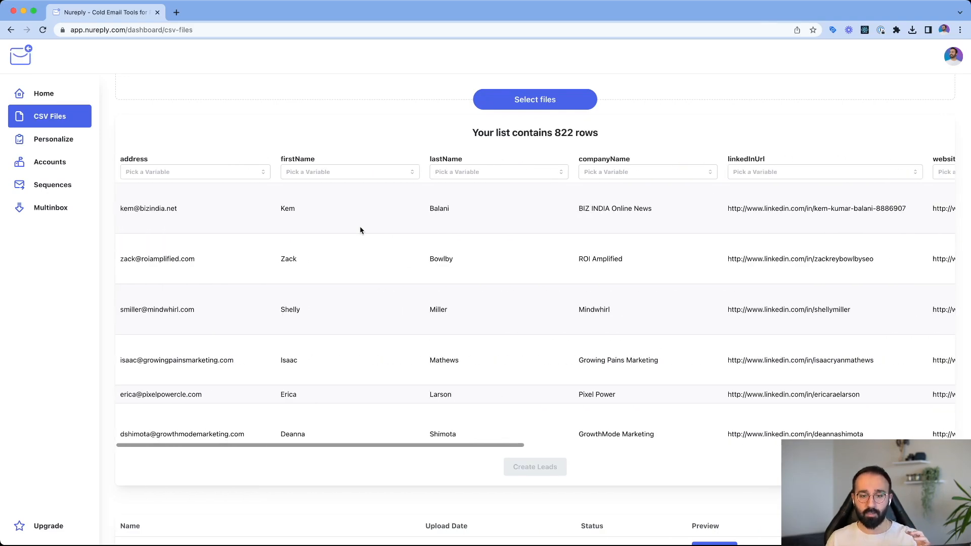
{"action": "double_click", "coordinate": [123, 158]}
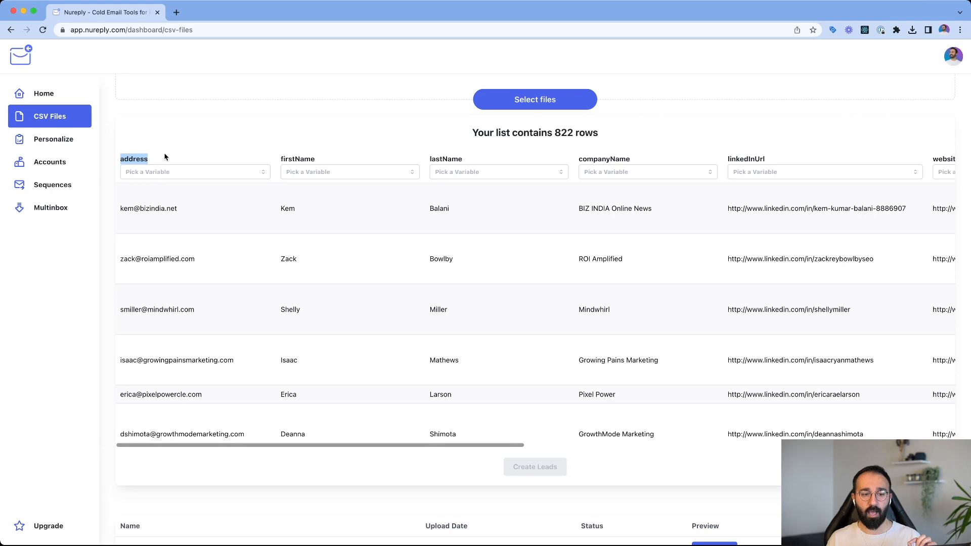
{"action": "left_click", "coordinate": [126, 157]}
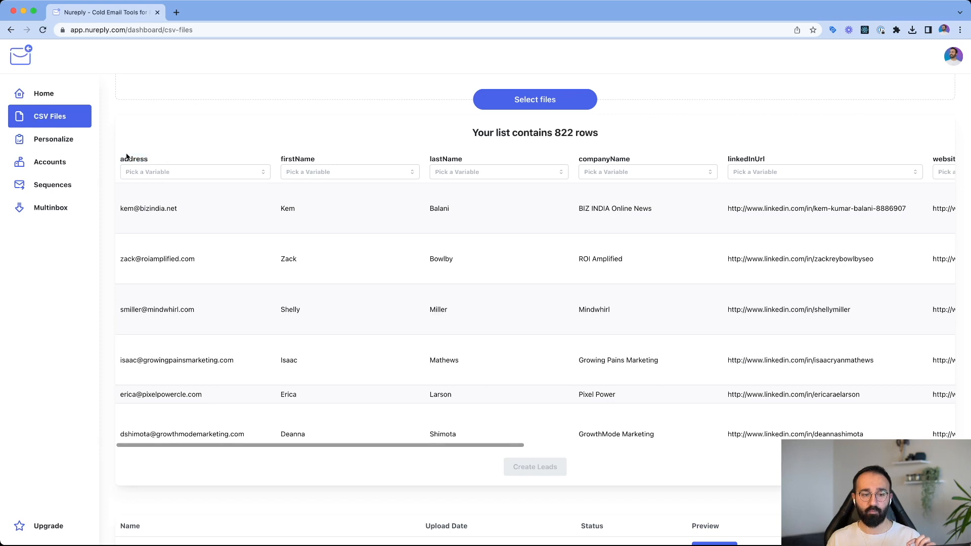
- Map the address column to Email, firstName to First Name and lastName to LastName
{"action": "left_click", "coordinate": [161, 175]}
{"action": "left_click", "coordinate": [161, 239]}
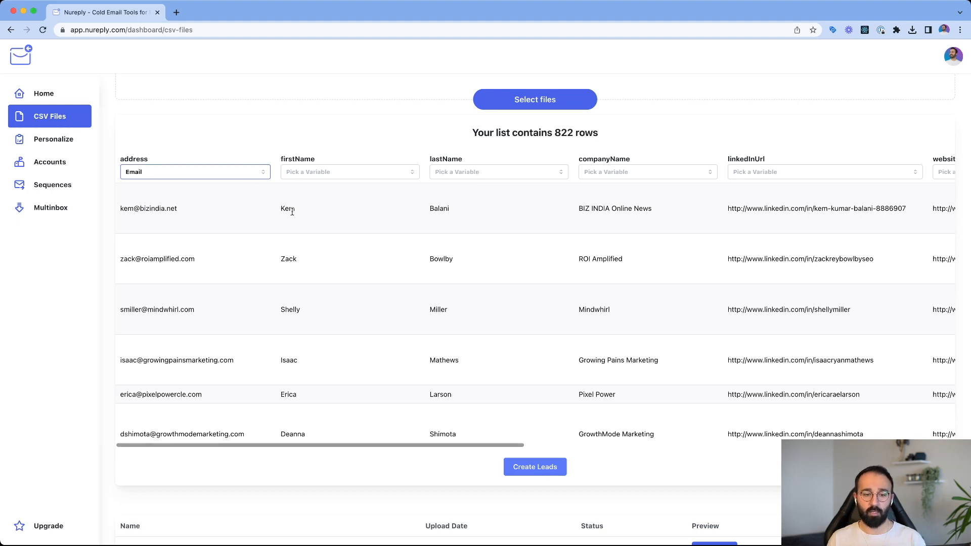
{"action": "left_click", "coordinate": [309, 178]}
{"action": "left_click", "coordinate": [314, 211]}
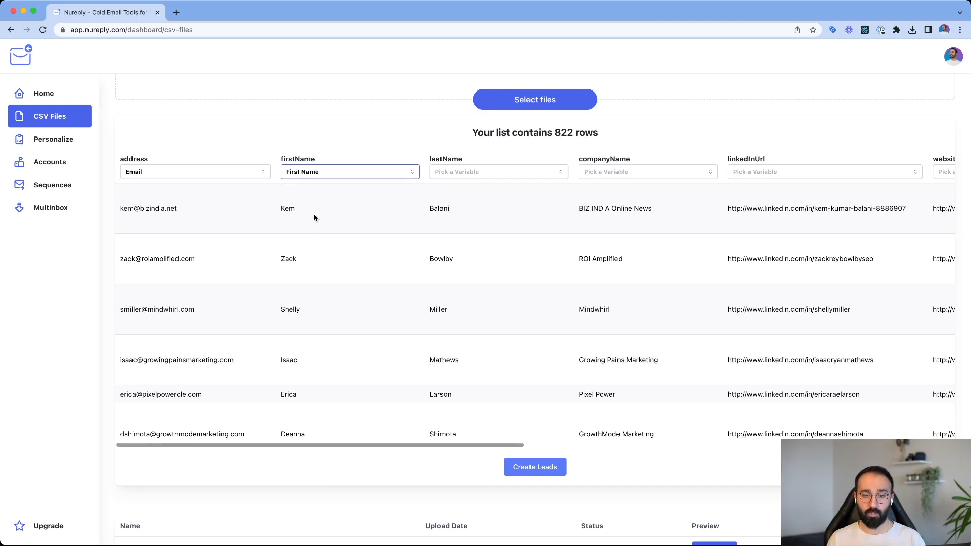
{"action": "left_click", "coordinate": [433, 177]}
{"action": "left_click", "coordinate": [448, 221]}
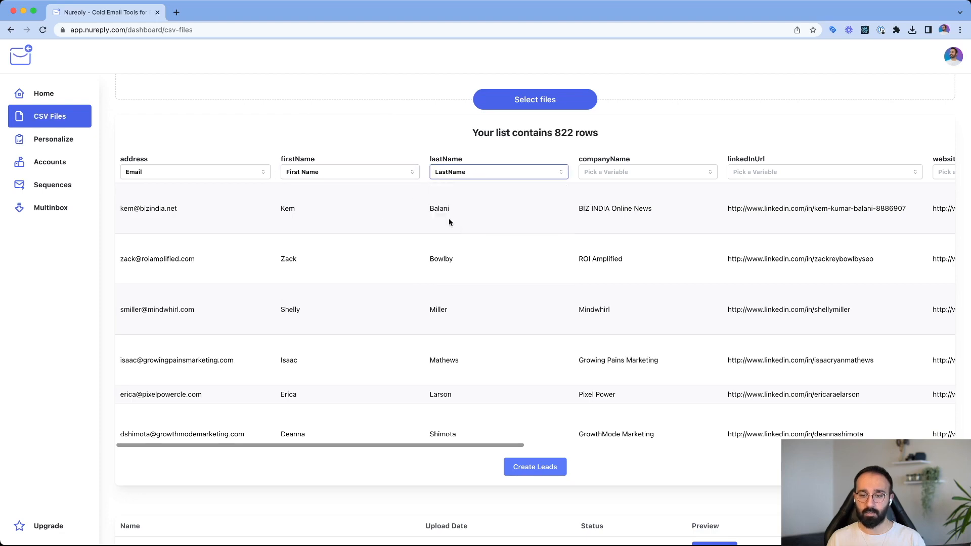
- Map the companyName column to Company Name and the linkedInUrl column to LinkedIn URL
{"action": "scroll", "coordinate": [516, 223], "scroll_direction": "right", "scroll_amount": 3}
{"action": "scroll", "coordinate": [516, 222], "scroll_direction": "right", "scroll_amount": 3}
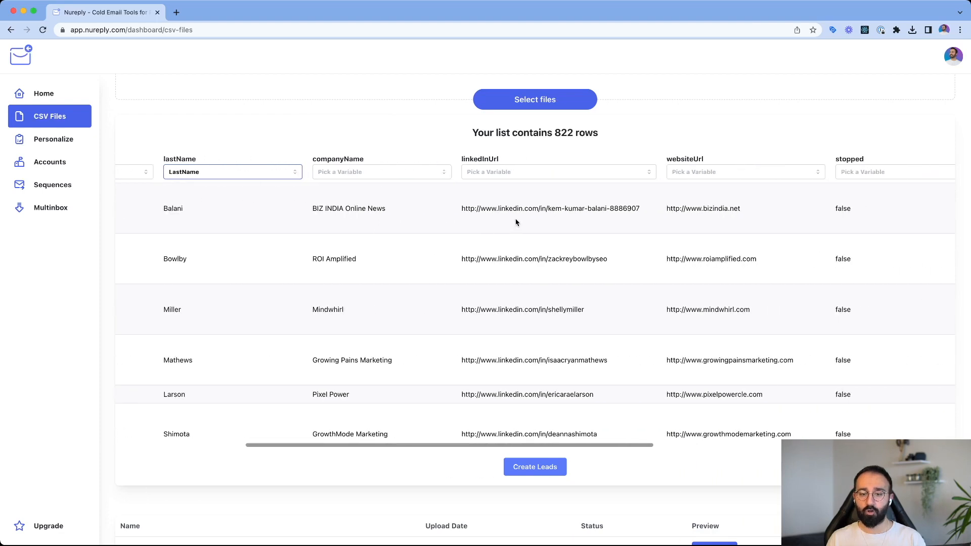
{"action": "left_click", "coordinate": [334, 175]}
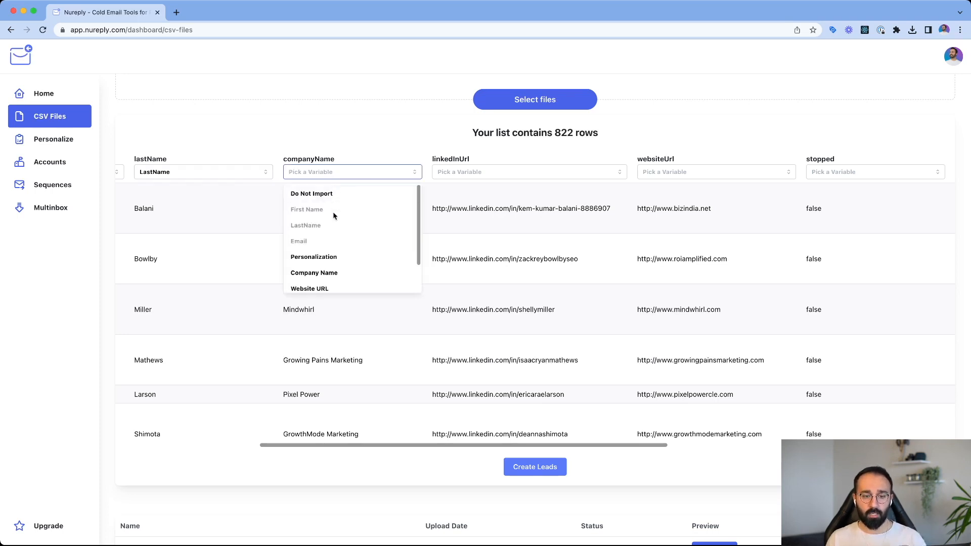
{"action": "left_click", "coordinate": [334, 273]}
{"action": "left_click", "coordinate": [506, 171]}
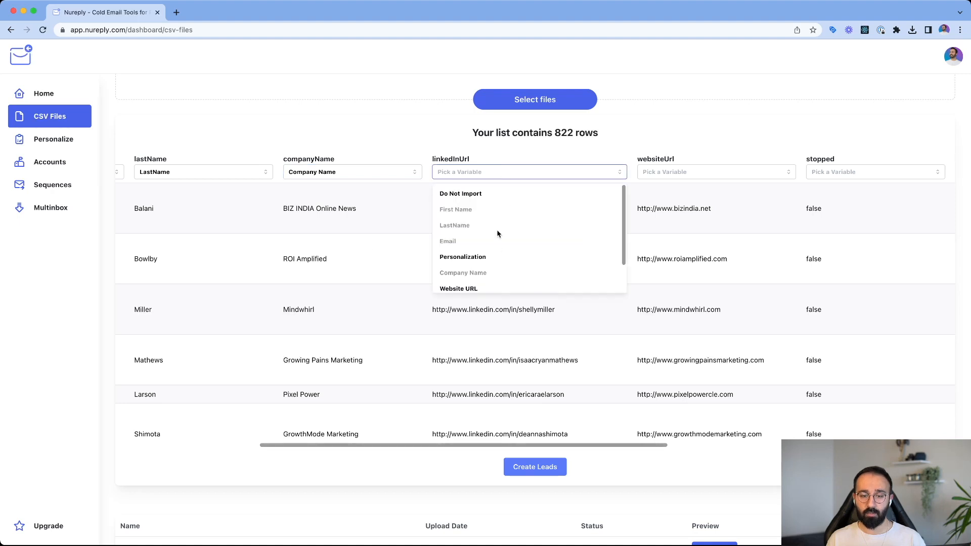
{"action": "scroll", "coordinate": [496, 253], "scroll_direction": "down", "scroll_amount": 3}
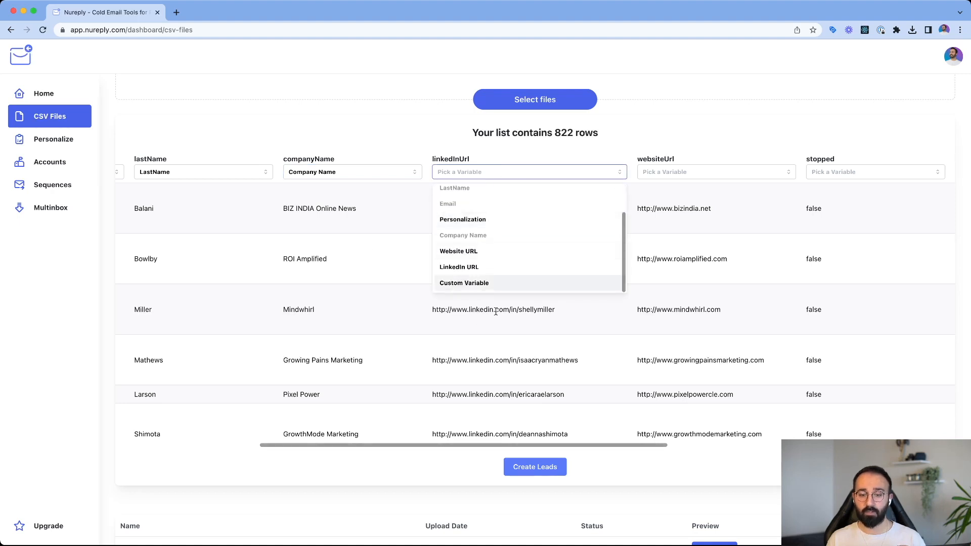
{"action": "left_click", "coordinate": [479, 266]}
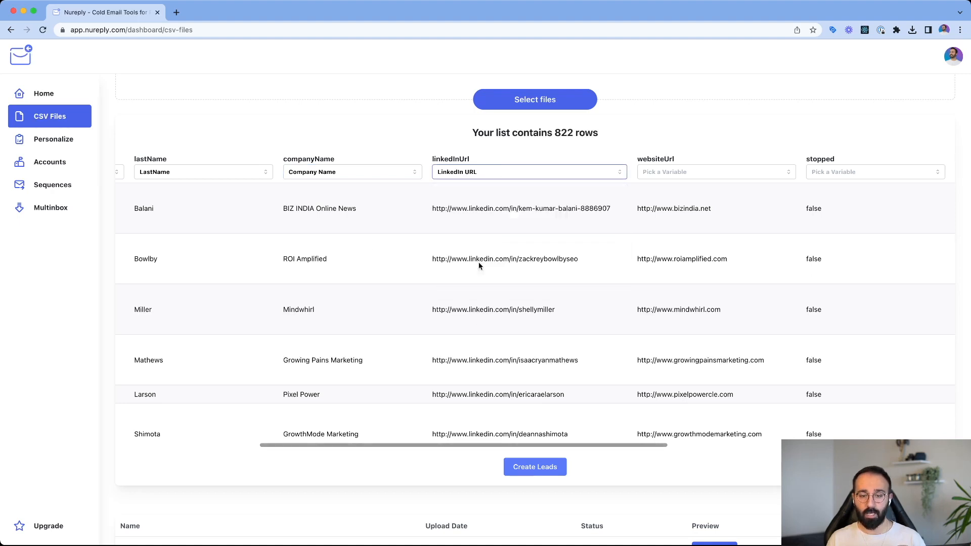
- Map the websiteUrl column to the Website URL variable
{"action": "scroll", "coordinate": [479, 262], "scroll_direction": "right", "scroll_amount": 5}
{"action": "left_click", "coordinate": [442, 172]}
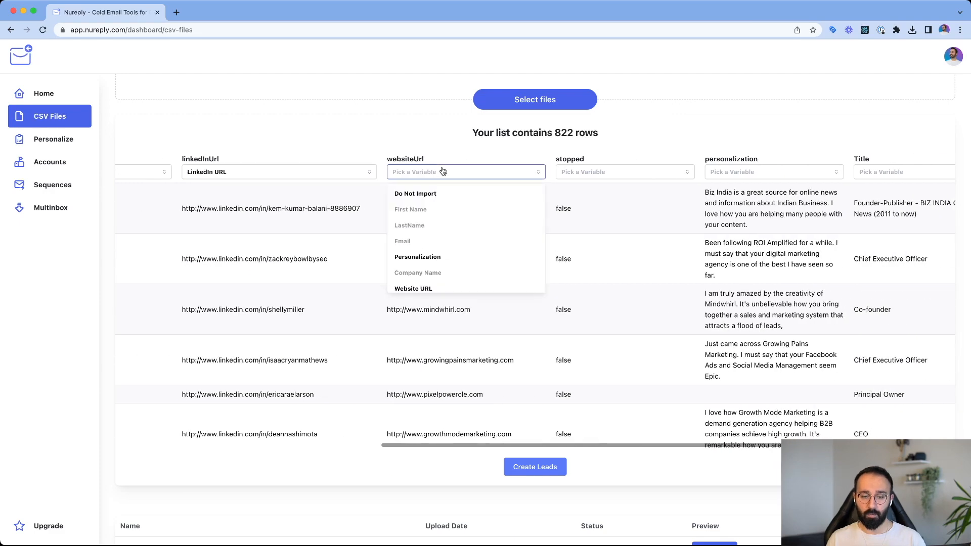
{"action": "scroll", "coordinate": [435, 242], "scroll_direction": "down", "scroll_amount": 2}
{"action": "left_click", "coordinate": [429, 254]}
- Map the Industry column to Custom Variable
{"action": "scroll", "coordinate": [577, 259], "scroll_direction": "right", "scroll_amount": 5}
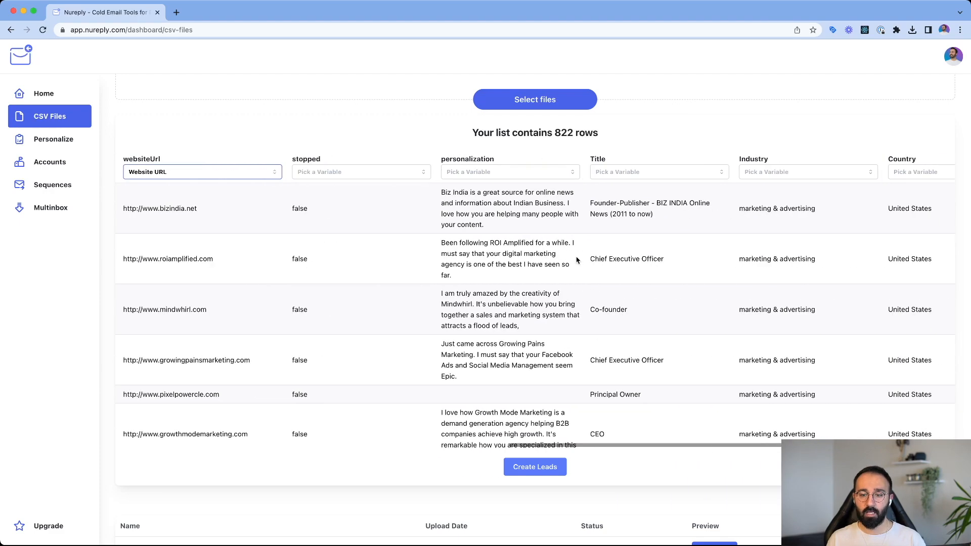
{"action": "scroll", "coordinate": [576, 260], "scroll_direction": "right", "scroll_amount": 3}
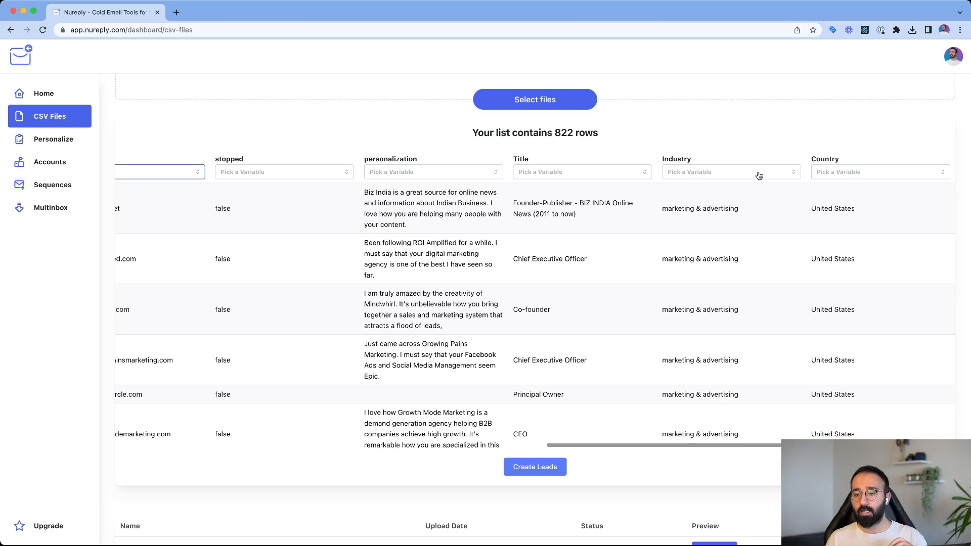
{"action": "left_click_drag", "start_coordinate": [664, 158], "coordinate": [733, 161]}
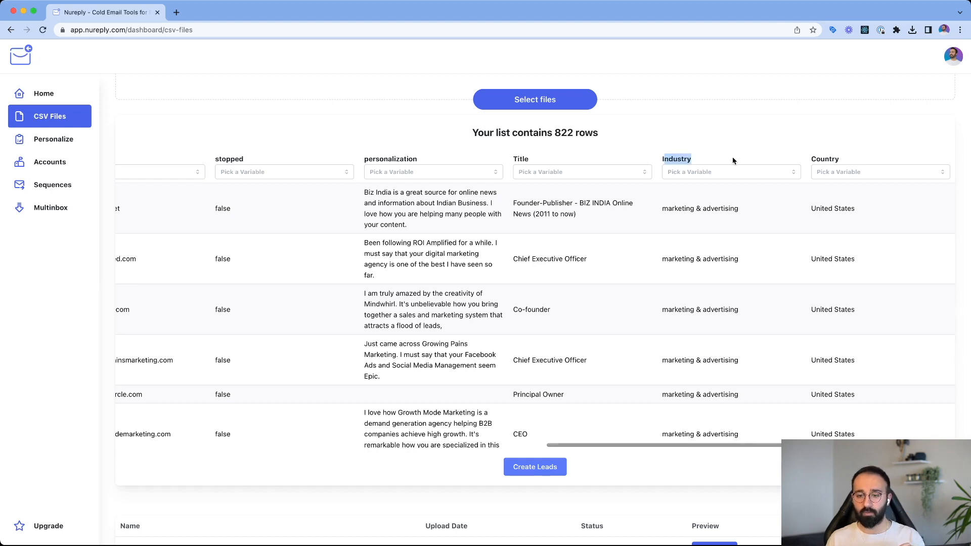
{"action": "left_click", "coordinate": [733, 161]}
{"action": "left_click", "coordinate": [721, 176]}
{"action": "scroll", "coordinate": [720, 238], "scroll_direction": "down", "scroll_amount": 2}
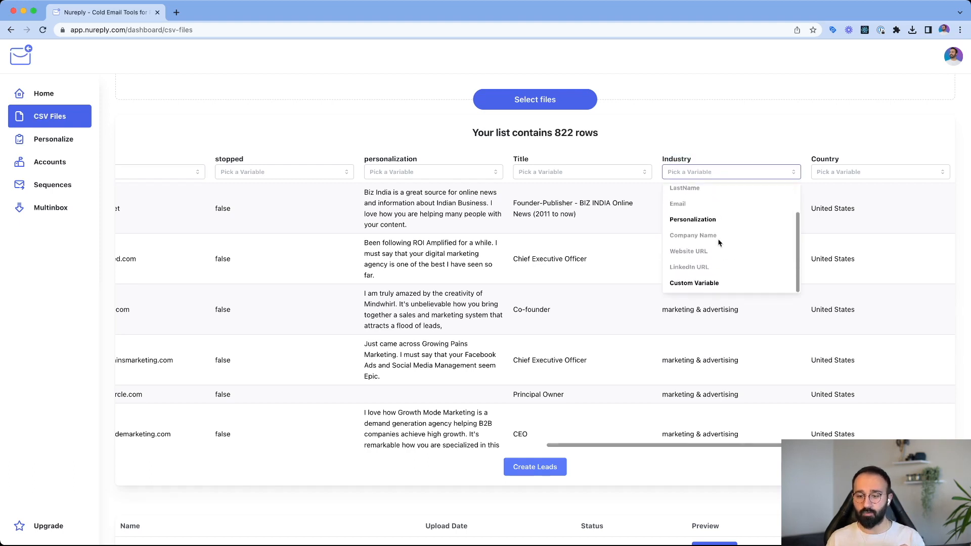
{"action": "scroll", "coordinate": [705, 207], "scroll_direction": "up", "scroll_amount": 2}
{"action": "scroll", "coordinate": [706, 249], "scroll_direction": "down", "scroll_amount": 2}
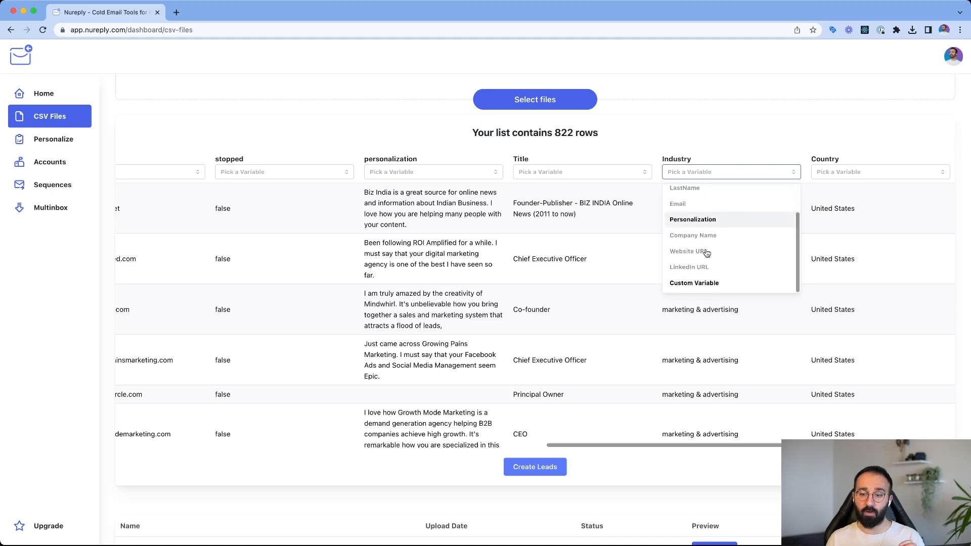
{"action": "left_click", "coordinate": [706, 287]}
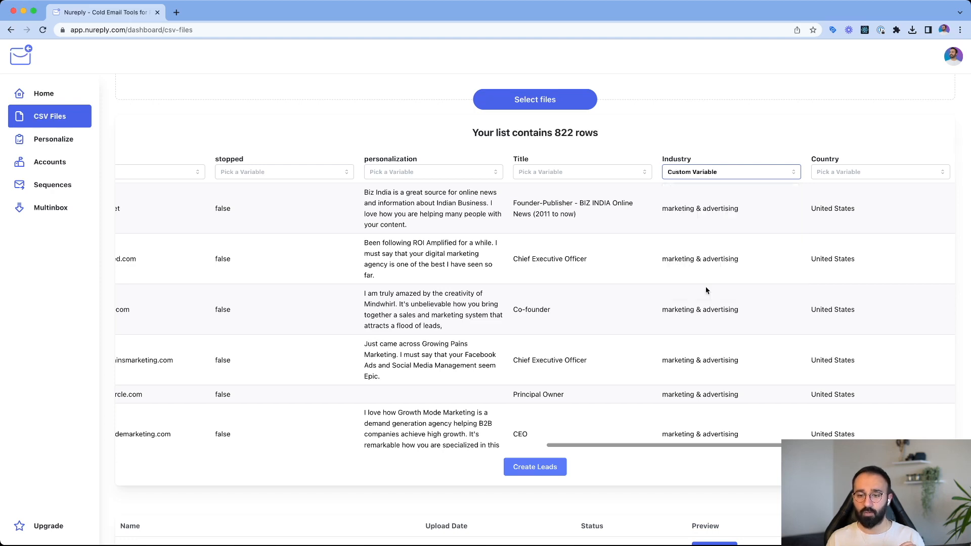
- Map the Country column to Custom Variable and create the leads from the mapped list
{"action": "left_click", "coordinate": [861, 174]}
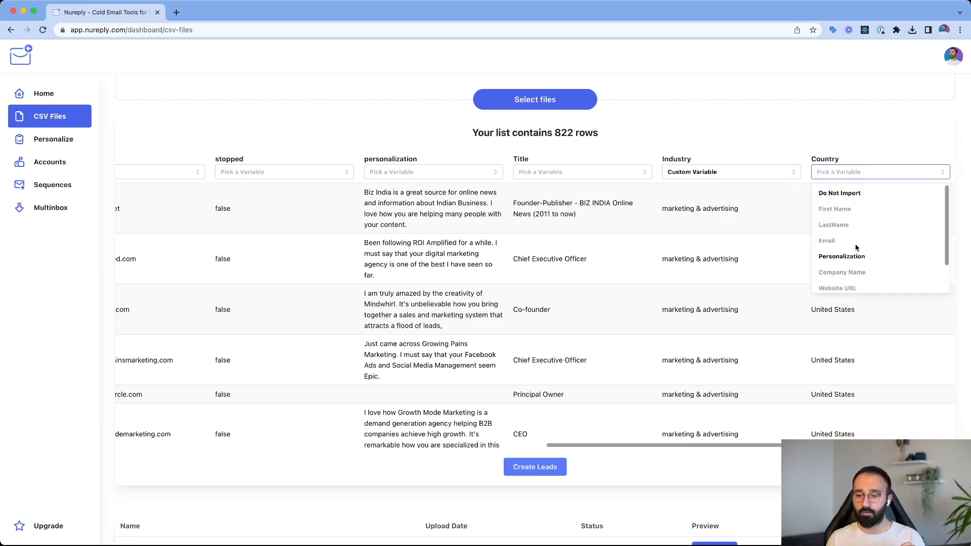
{"action": "scroll", "coordinate": [856, 253], "scroll_direction": "down", "scroll_amount": 2}
{"action": "left_click", "coordinate": [855, 286]}
{"action": "left_click", "coordinate": [555, 468]}
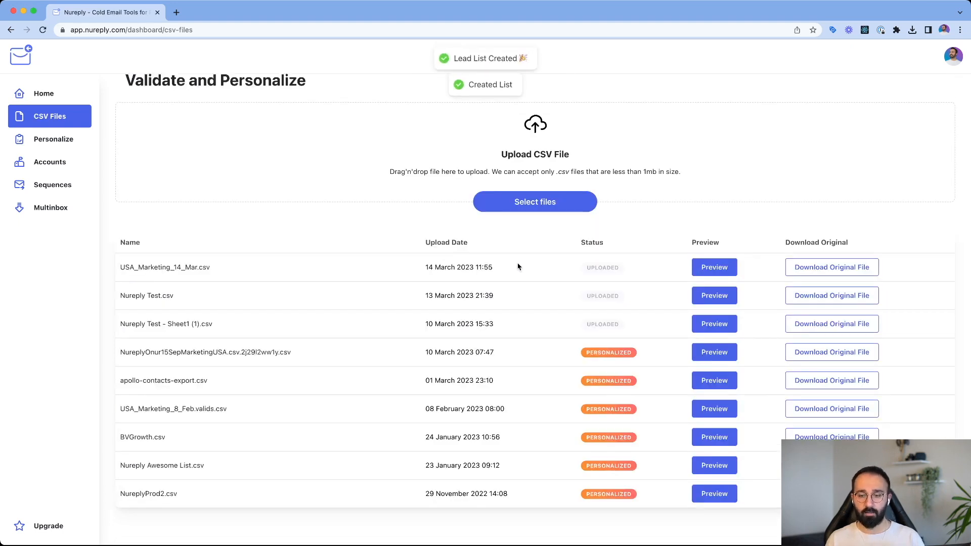
- Preview USA_Marketing_14_Mar.csv and examine its imported columns, including Personalization and the Generate options
{"action": "left_click_drag", "start_coordinate": [126, 268], "coordinate": [195, 269]}
{"action": "left_click", "coordinate": [226, 271]}
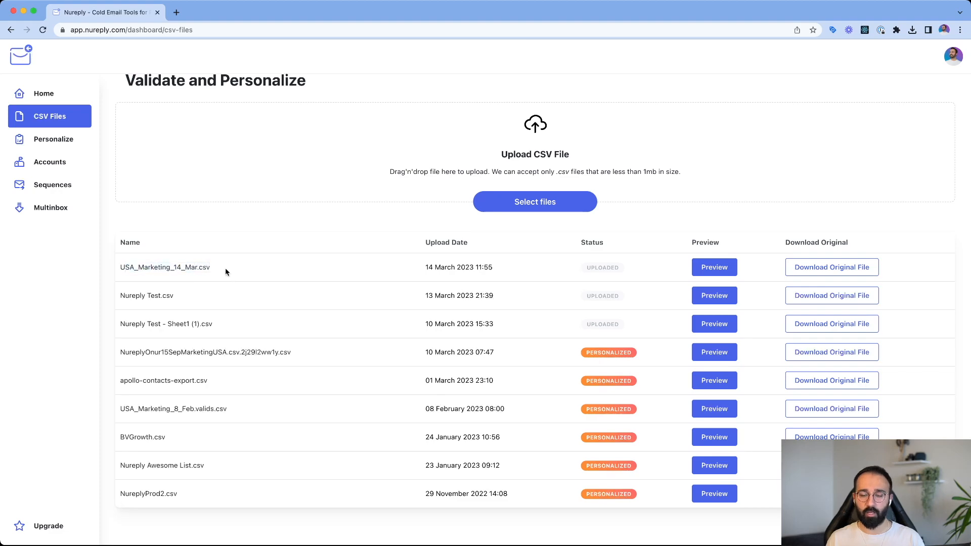
{"action": "left_click", "coordinate": [719, 268]}
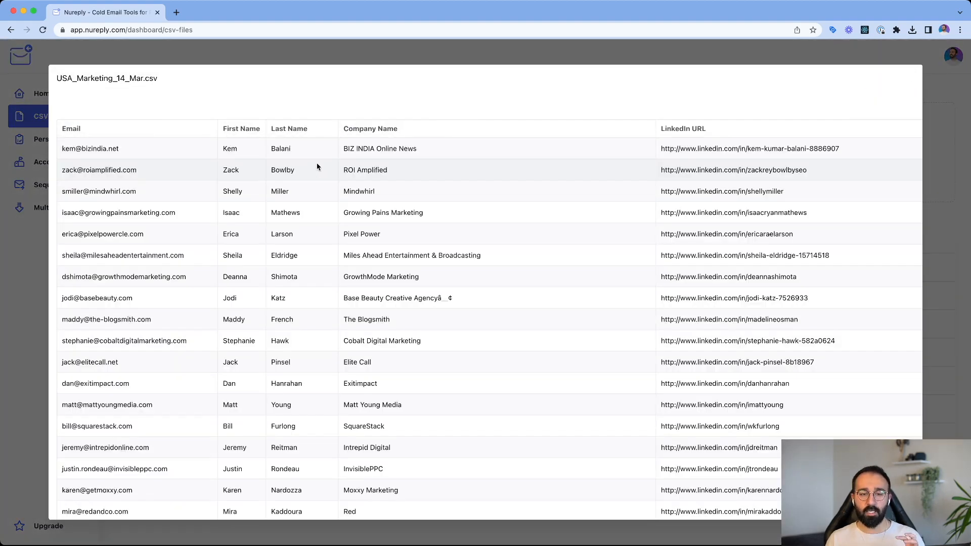
{"action": "scroll", "coordinate": [354, 230], "scroll_direction": "right", "scroll_amount": 15}
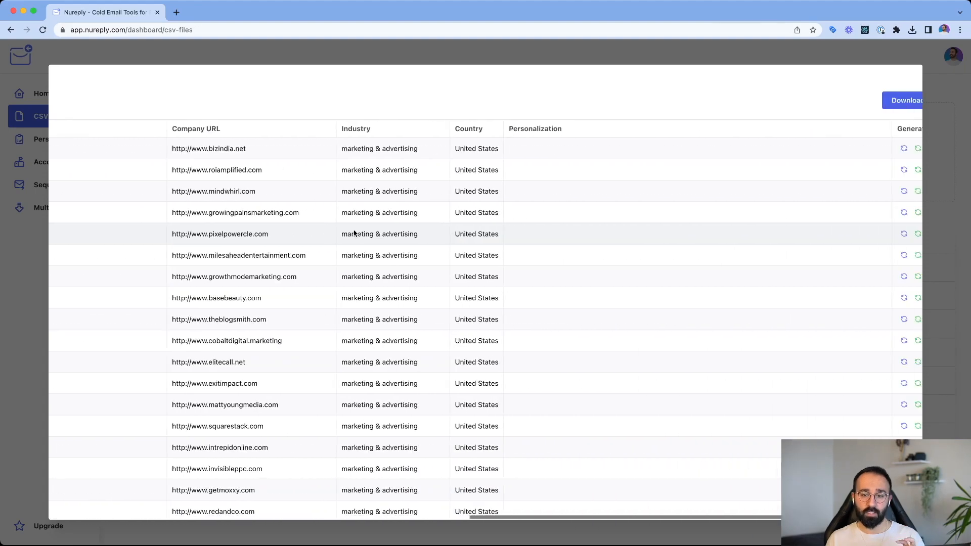
{"action": "scroll", "coordinate": [353, 230], "scroll_direction": "left", "scroll_amount": 10}
{"action": "scroll", "coordinate": [353, 231], "scroll_direction": "right", "scroll_amount": 10}
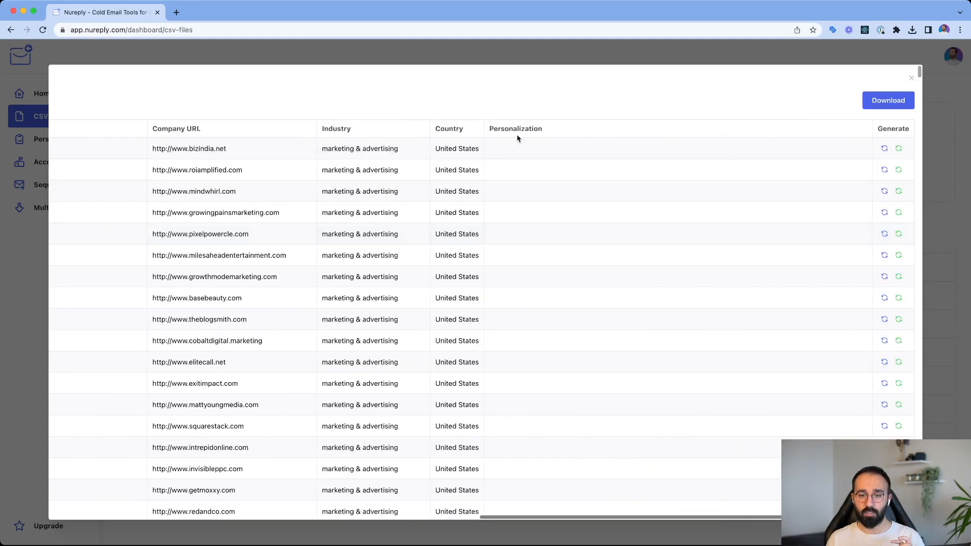
{"action": "scroll", "coordinate": [552, 161], "scroll_direction": "down", "scroll_amount": 5}
{"action": "scroll", "coordinate": [552, 161], "scroll_direction": "up", "scroll_amount": 5}
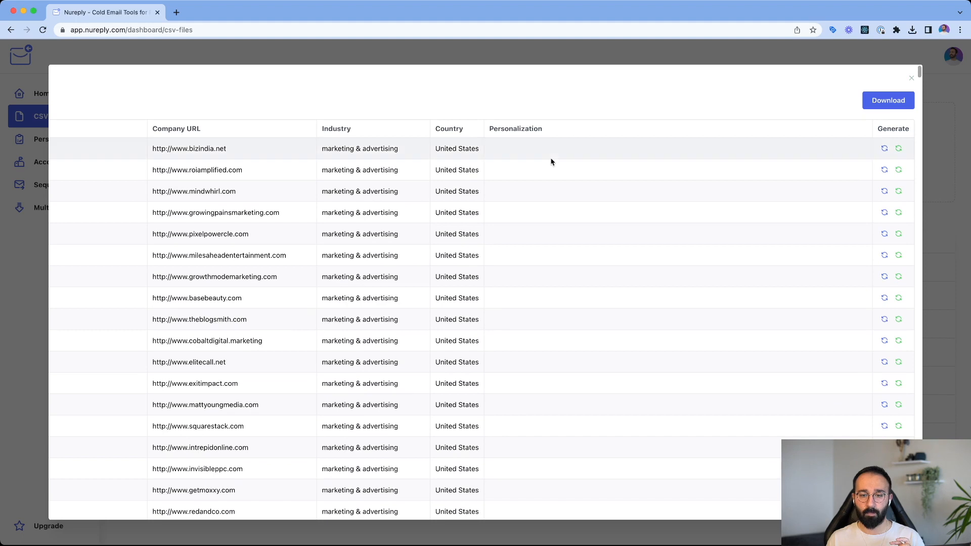
- Generate a Website Based personalization for the bizindia.net lead, review the line, and close the list preview
{"action": "left_click", "coordinate": [899, 149]}
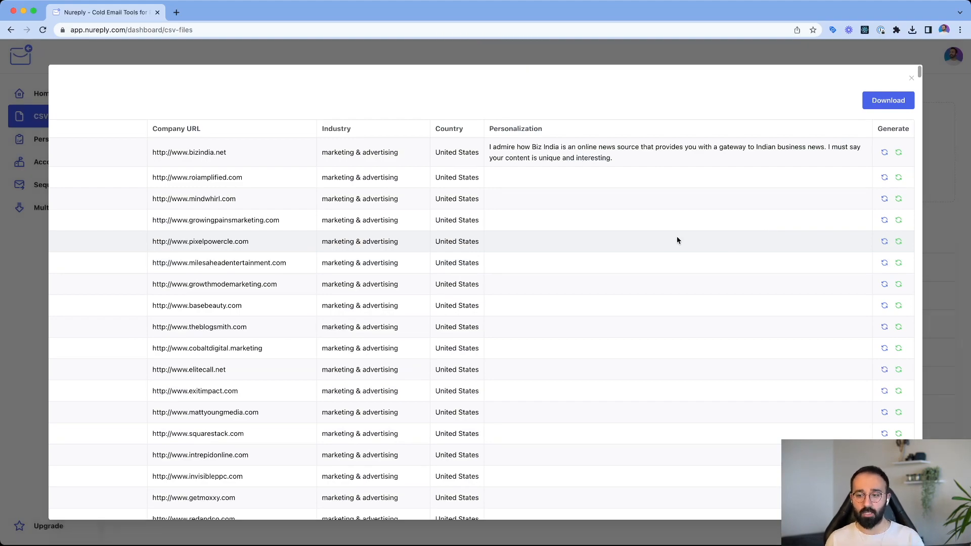
{"action": "scroll", "coordinate": [676, 241], "scroll_direction": "left", "scroll_amount": 5}
{"action": "scroll", "coordinate": [668, 238], "scroll_direction": "right", "scroll_amount": 5}
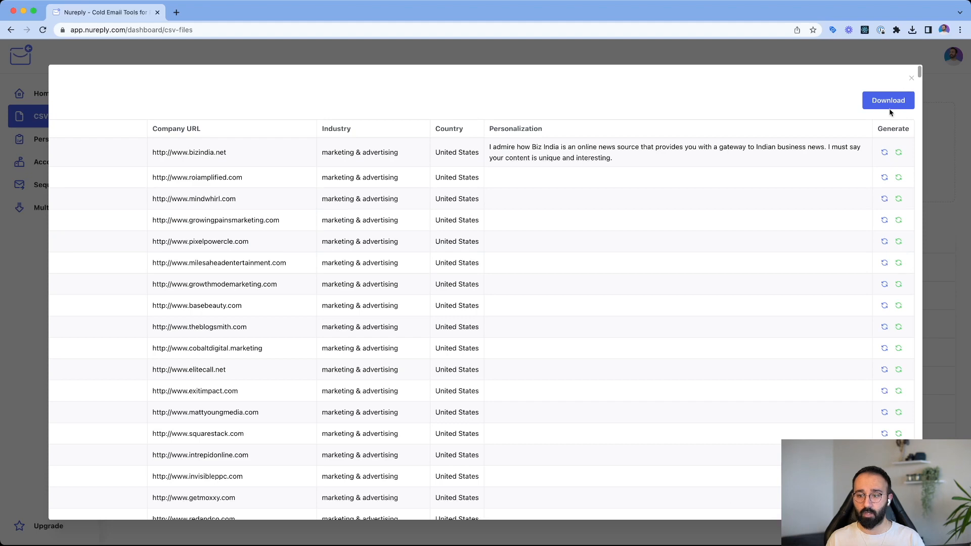
{"action": "scroll", "coordinate": [857, 185], "scroll_direction": "down", "scroll_amount": 2}
{"action": "scroll", "coordinate": [856, 184], "scroll_direction": "up", "scroll_amount": 2}
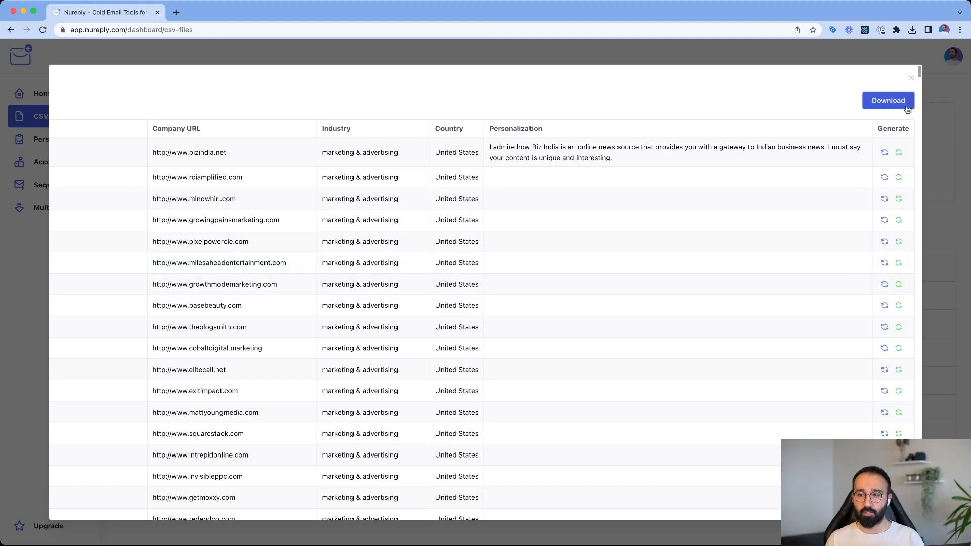
{"action": "left_click", "coordinate": [913, 81]}
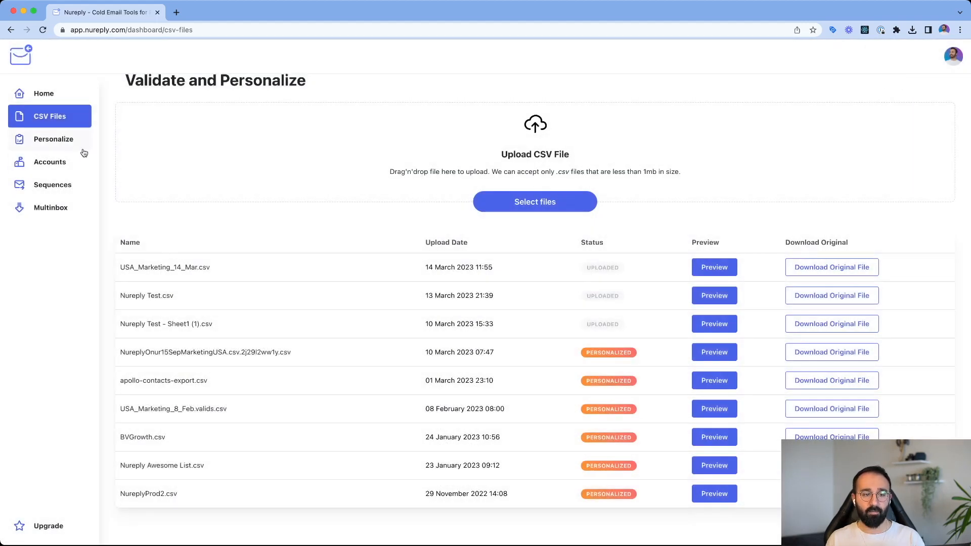
- Start personalizing the whole USA_Marketing_14_Mar.csv list with the Website Based option
{"action": "left_click", "coordinate": [70, 140]}
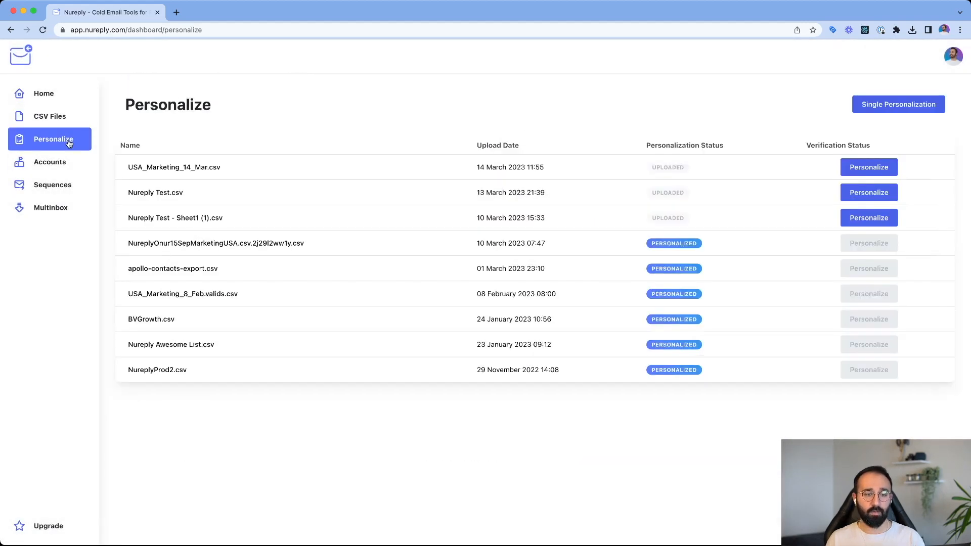
{"action": "left_click", "coordinate": [873, 168]}
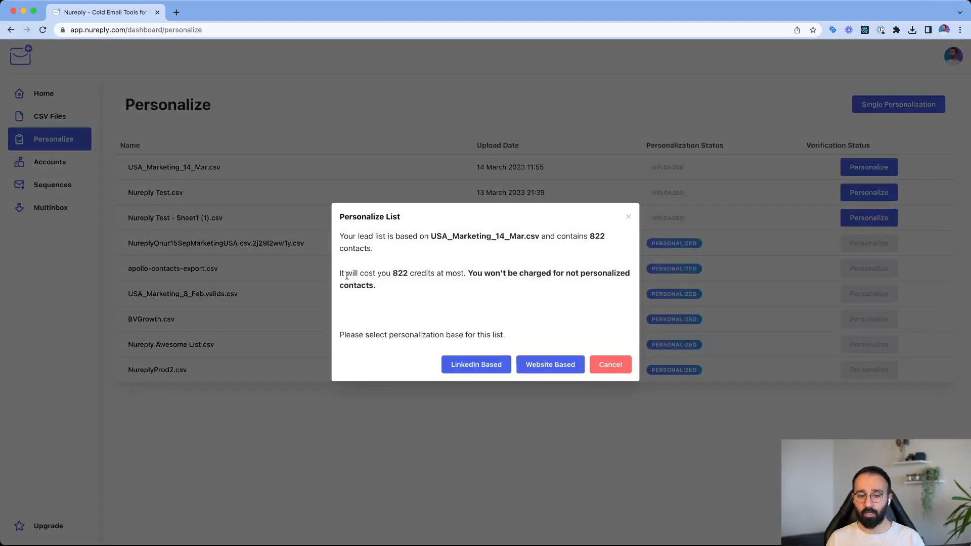
{"action": "left_click_drag", "start_coordinate": [347, 276], "coordinate": [615, 276]}
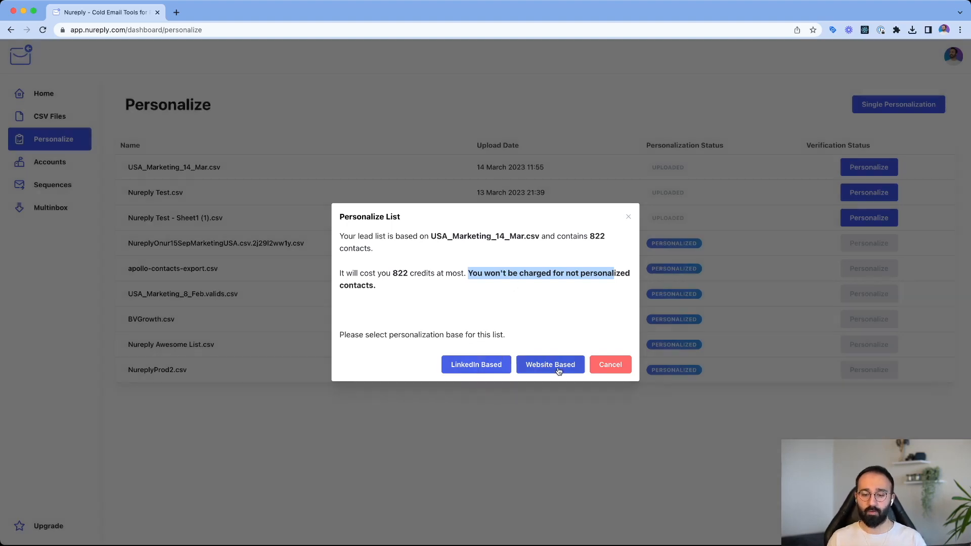
{"action": "left_click", "coordinate": [558, 368]}
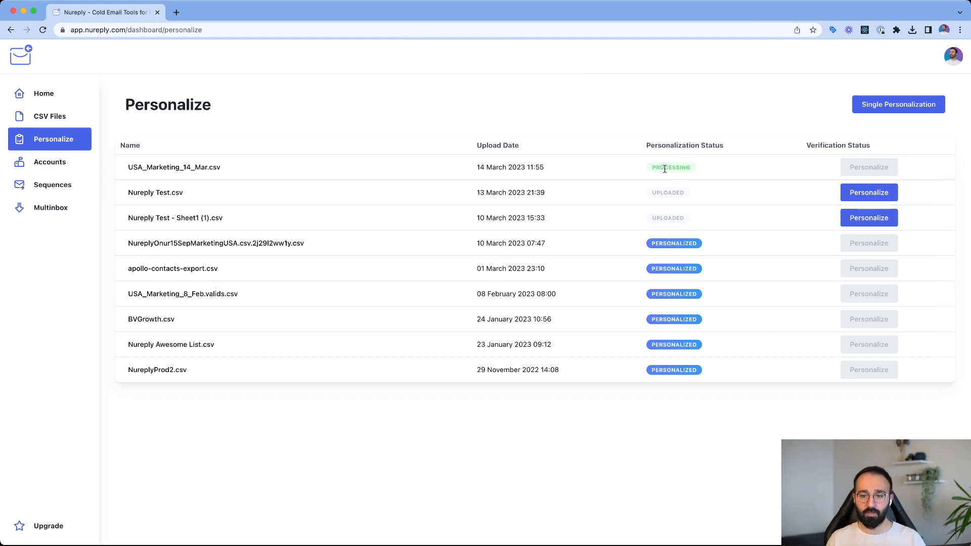
- Review the health scores of the connected email accounts and look at the connection details form for a new account
{"action": "left_click", "coordinate": [30, 165]}
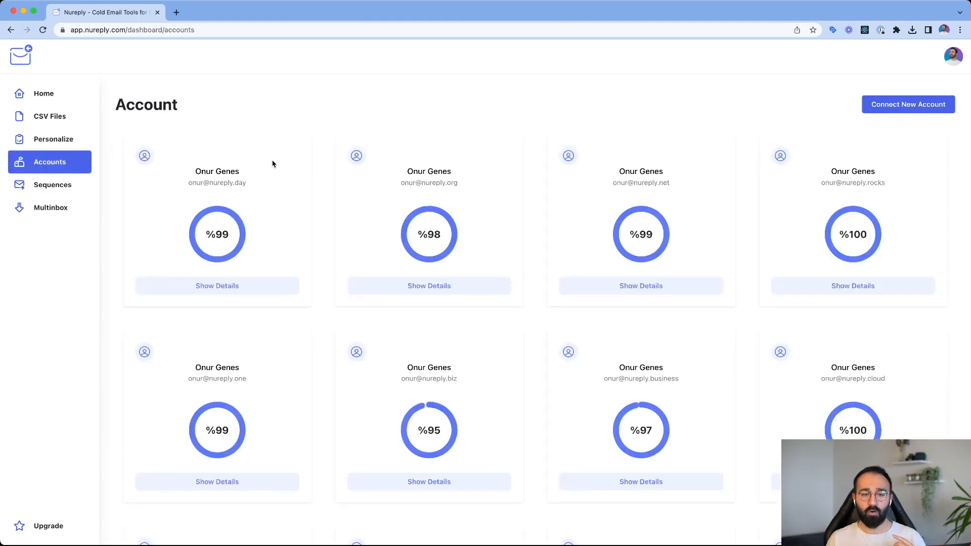
{"action": "scroll", "coordinate": [375, 276], "scroll_direction": "down", "scroll_amount": 5}
{"action": "scroll", "coordinate": [494, 192], "scroll_direction": "up", "scroll_amount": 5}
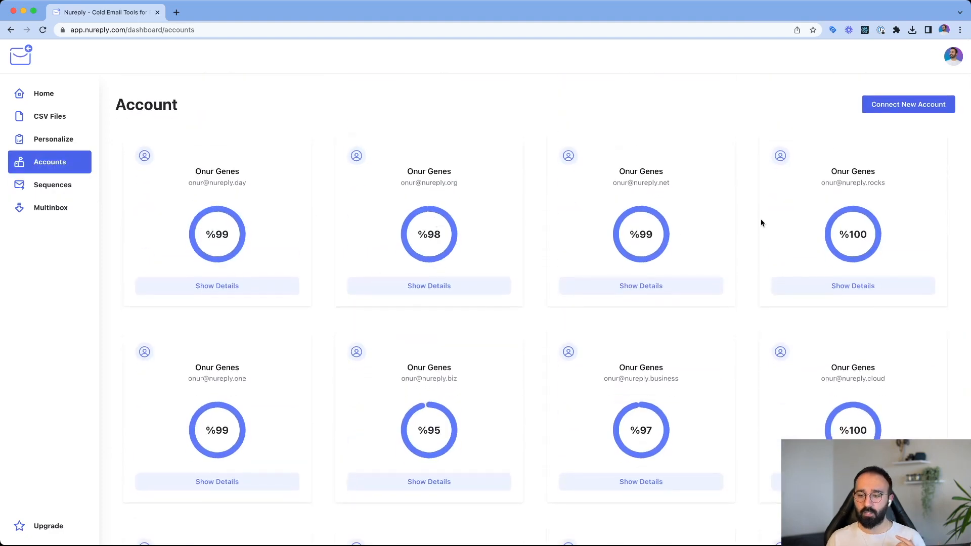
{"action": "scroll", "coordinate": [761, 223], "scroll_direction": "down", "scroll_amount": 10}
{"action": "scroll", "coordinate": [762, 223], "scroll_direction": "down", "scroll_amount": 2}
{"action": "scroll", "coordinate": [762, 223], "scroll_direction": "up", "scroll_amount": 7}
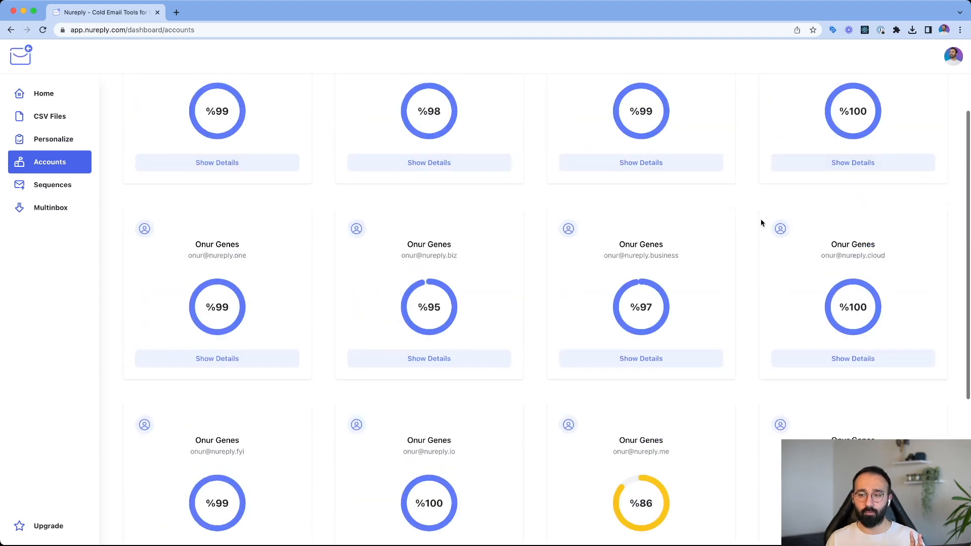
{"action": "left_click", "coordinate": [914, 105]}
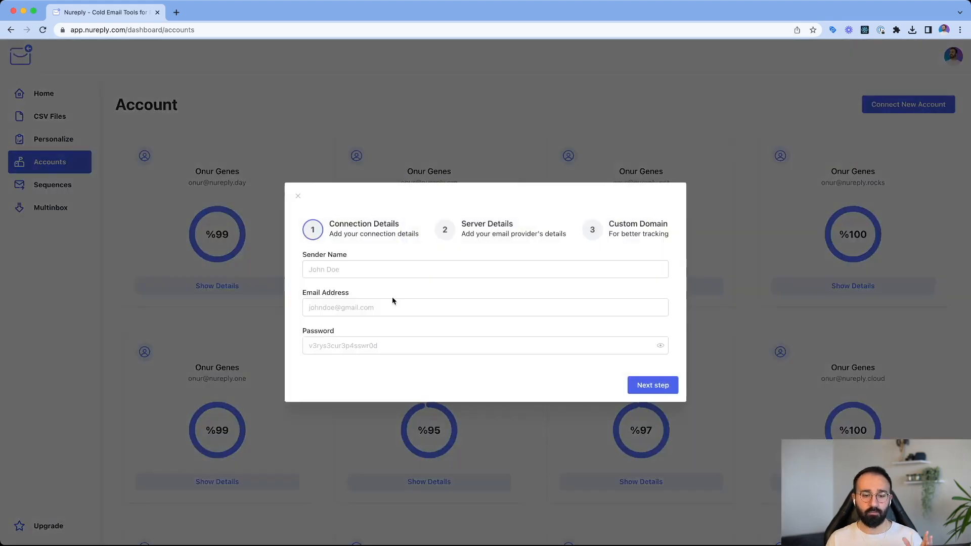
{"action": "left_click", "coordinate": [298, 195]}
- Inspect the nureply.org account's health score, sender name, daily sending limit and custom tracking domain, and check its domain eligibility
{"action": "scroll", "coordinate": [453, 239], "scroll_direction": "down", "scroll_amount": 2}
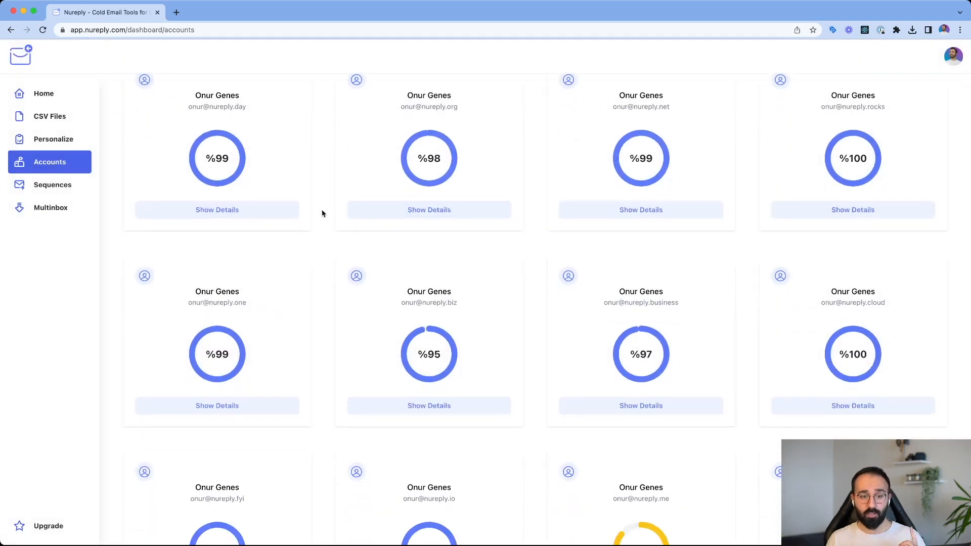
{"action": "left_click", "coordinate": [438, 215]}
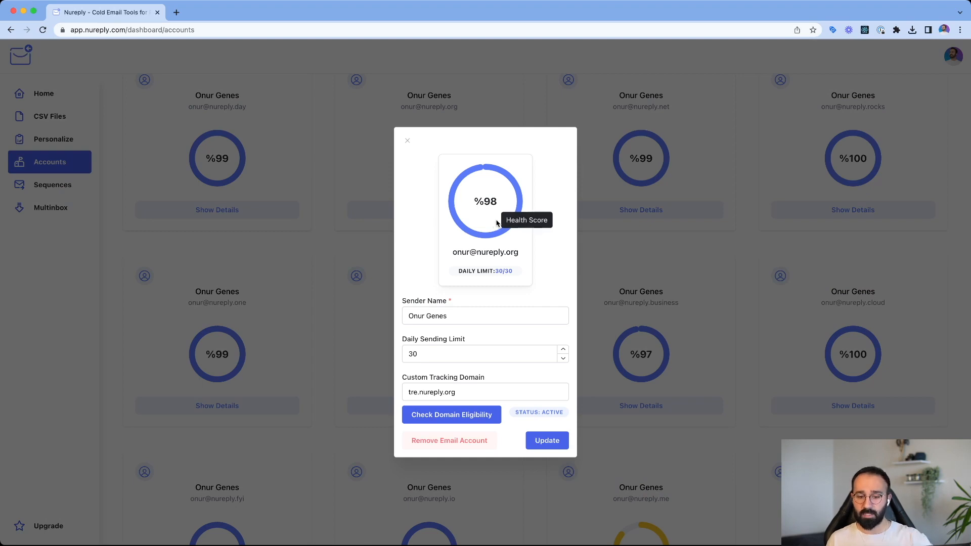
{"action": "left_click_drag", "start_coordinate": [449, 316], "coordinate": [390, 317]}
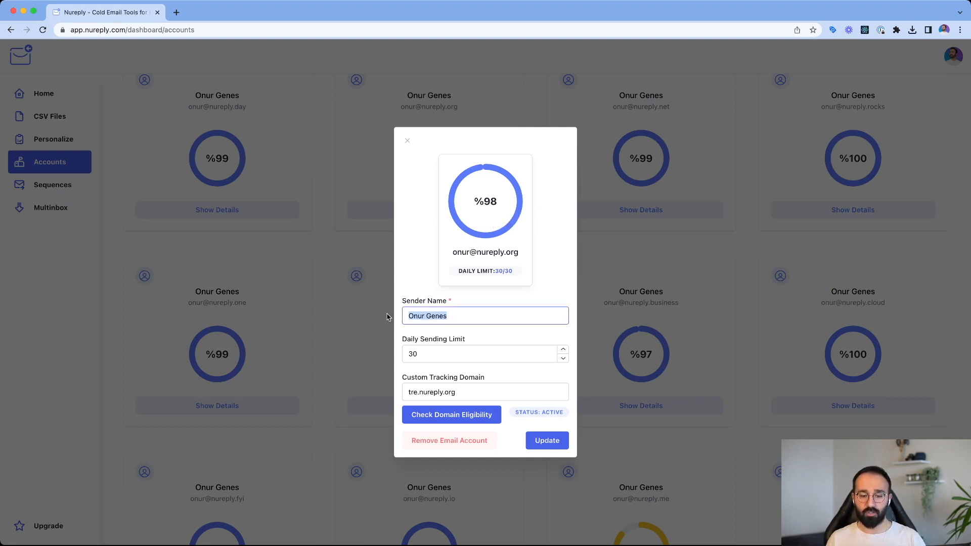
{"action": "left_click_drag", "start_coordinate": [423, 347], "coordinate": [499, 379]}
{"action": "left_click", "coordinate": [425, 356]}
{"action": "left_click", "coordinate": [498, 379]}
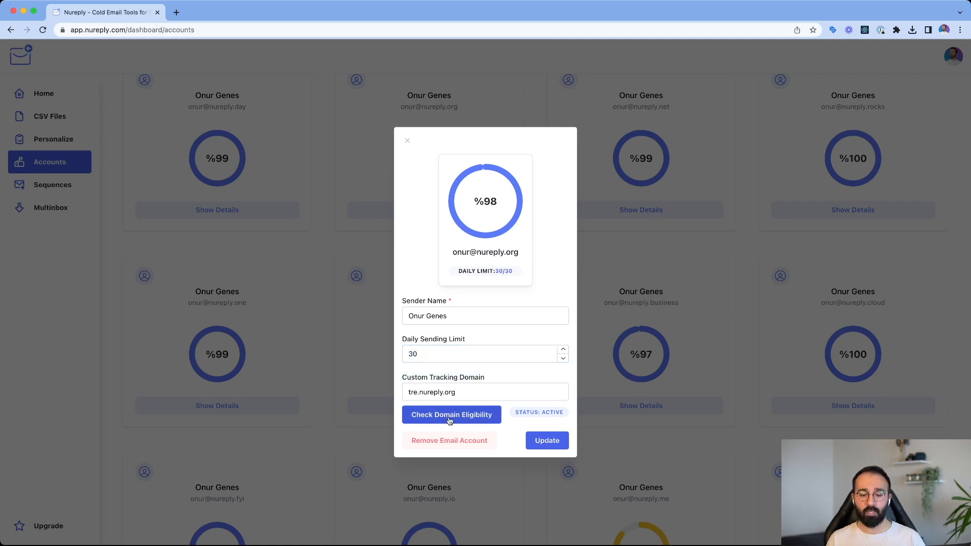
{"action": "left_click", "coordinate": [445, 423]}
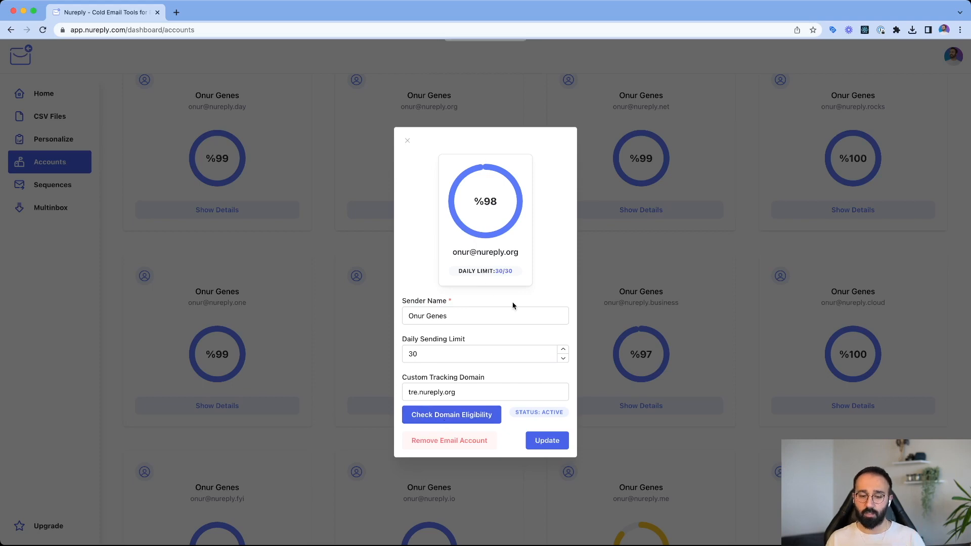
{"action": "left_click", "coordinate": [408, 142]}
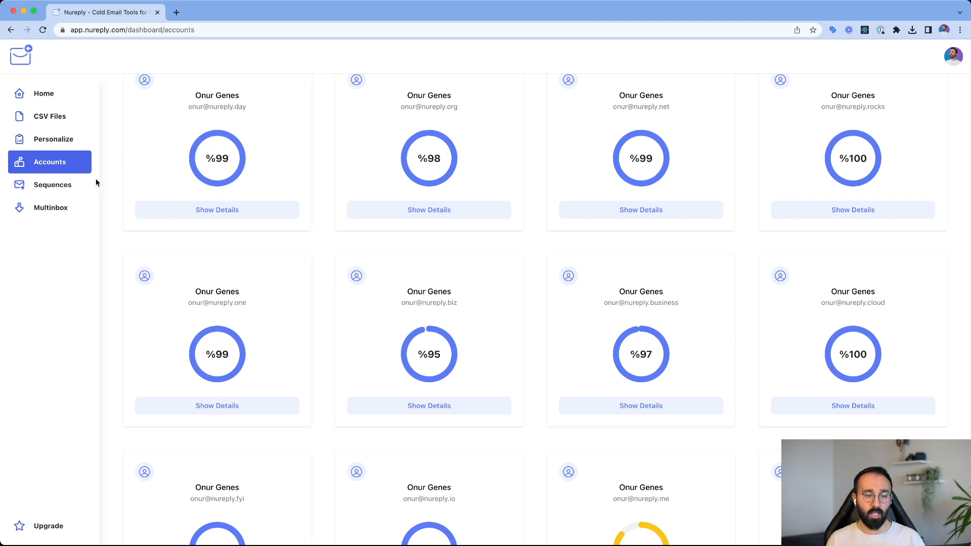
- Browse the campaign sequences and examine the contacted, open, click and reply rates of USA Marketing 8 Feb
{"action": "left_click", "coordinate": [64, 186]}
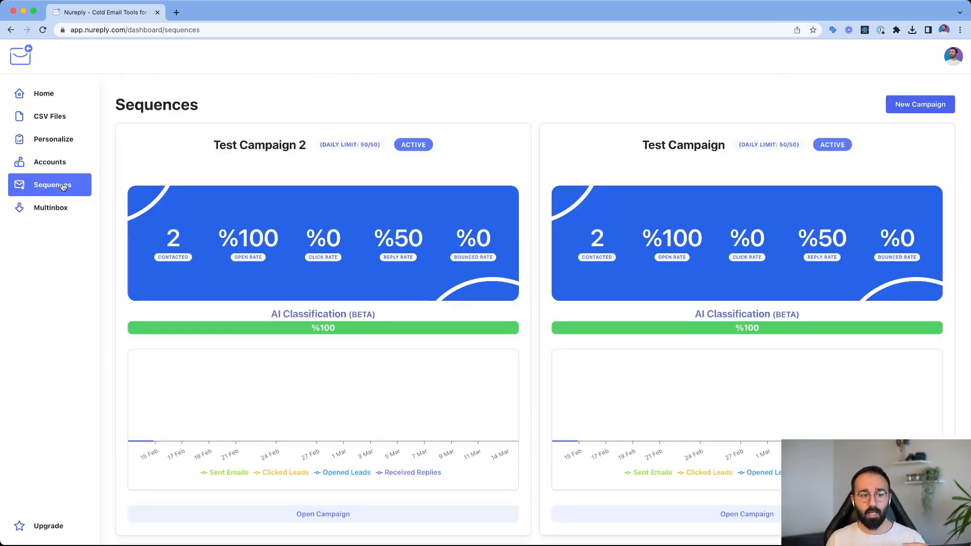
{"action": "scroll", "coordinate": [305, 166], "scroll_direction": "down", "scroll_amount": 3}
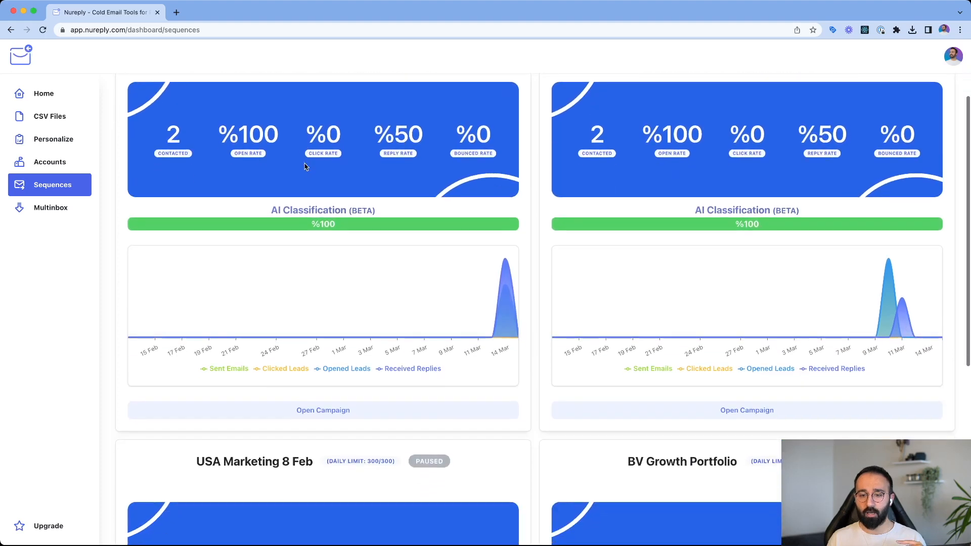
{"action": "scroll", "coordinate": [305, 167], "scroll_direction": "down", "scroll_amount": 8}
{"action": "scroll", "coordinate": [305, 167], "scroll_direction": "up", "scroll_amount": 1}
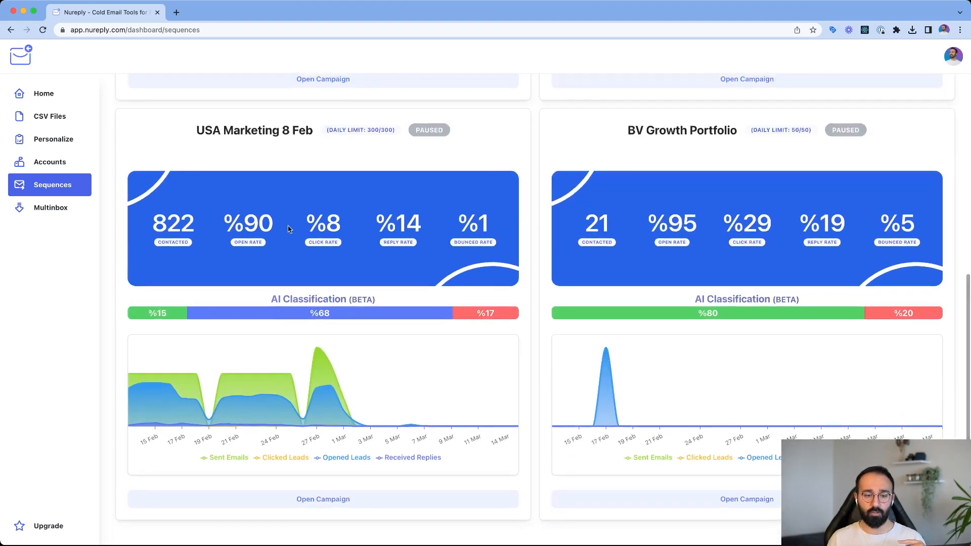
{"action": "left_click_drag", "start_coordinate": [154, 213], "coordinate": [223, 233]}
{"action": "left_click", "coordinate": [271, 235]}
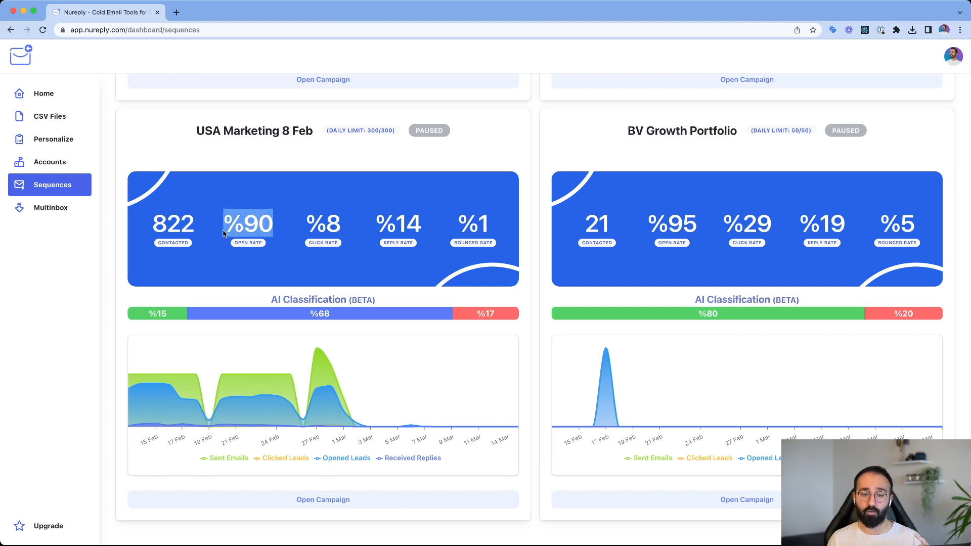
{"action": "left_click_drag", "start_coordinate": [307, 223], "coordinate": [424, 226]}
{"action": "left_click", "coordinate": [389, 228]}
{"action": "left_click", "coordinate": [426, 227]}
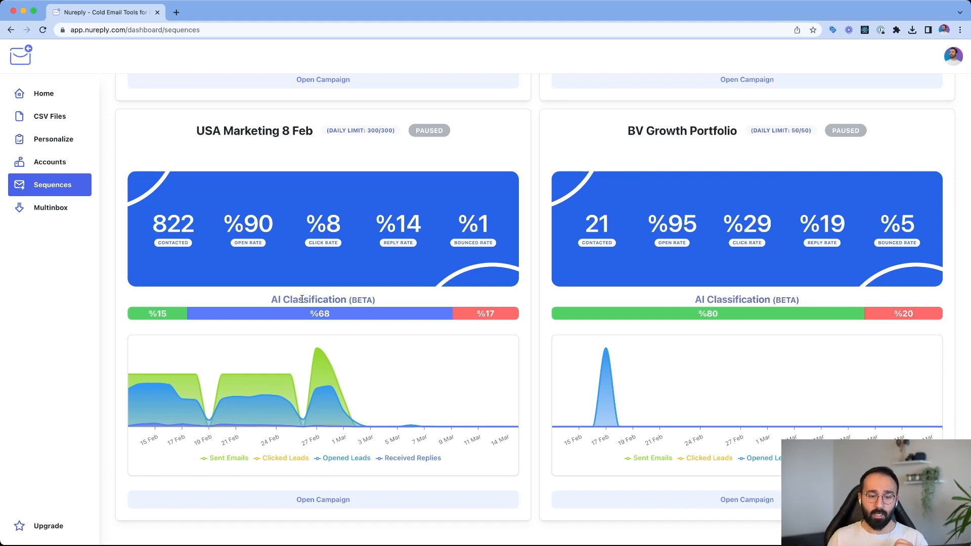
- Examine the AI Classification of positive, neutral and negative replies for the USA Marketing 8 Feb campaign
{"action": "mouse_move", "coordinate": [270, 301]}
{"action": "left_mouse_down"}
{"action": "mouse_move", "coordinate": [388, 304]}
{"action": "mouse_move", "coordinate": [273, 300]}
{"action": "left_mouse_up"}
{"action": "left_click", "coordinate": [269, 303]}
{"action": "mouse_move", "coordinate": [201, 313]}
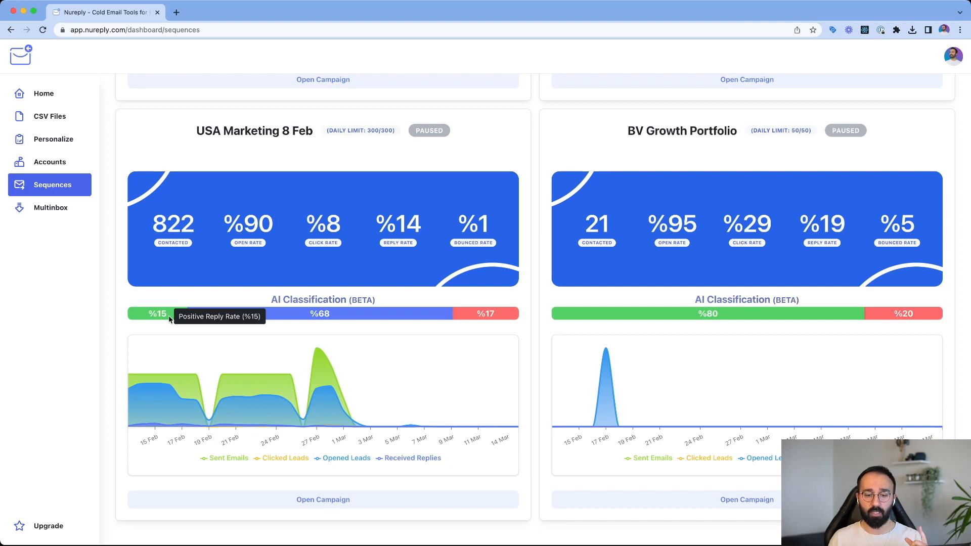
{"action": "mouse_move", "coordinate": [302, 321]}
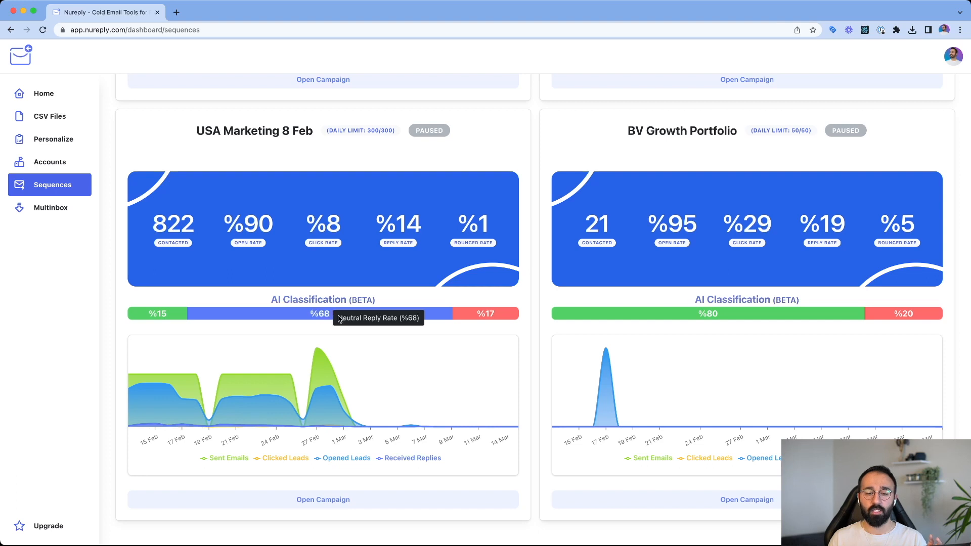
{"action": "mouse_move", "coordinate": [463, 319]}
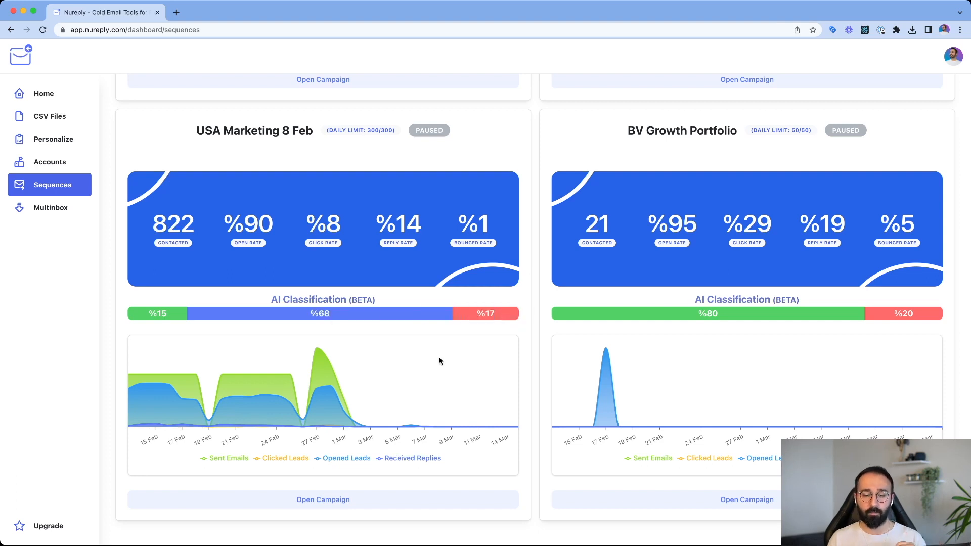
- Open the USA Marketing 8 Feb campaign and review its analytics and leads list
{"action": "left_click", "coordinate": [354, 506]}
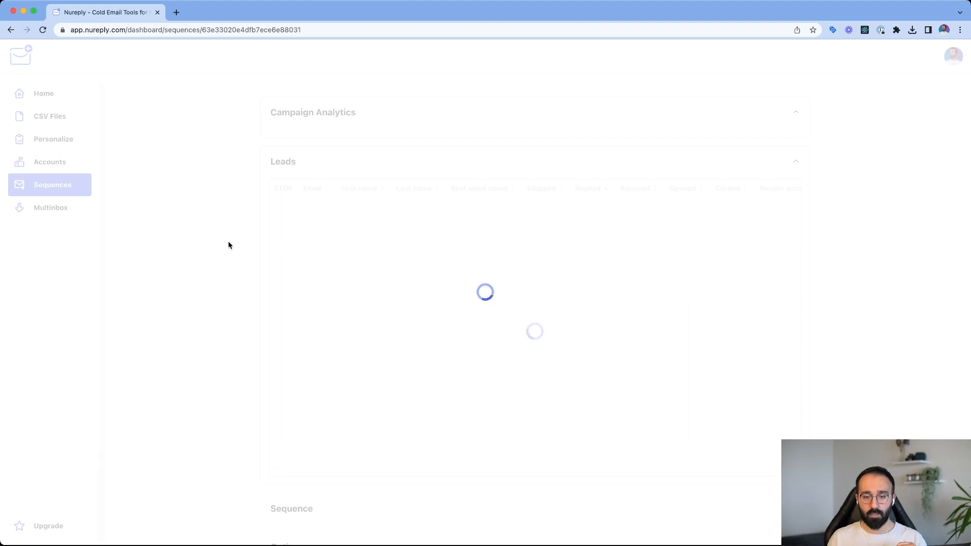
{"action": "scroll", "coordinate": [253, 305], "scroll_direction": "down", "scroll_amount": 5}
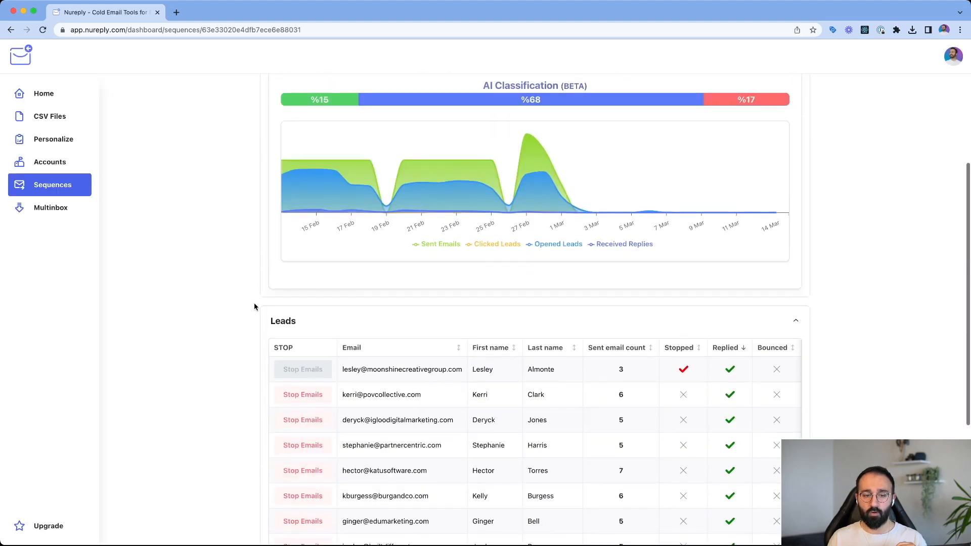
{"action": "scroll", "coordinate": [254, 306], "scroll_direction": "up", "scroll_amount": 5}
{"action": "scroll", "coordinate": [271, 356], "scroll_direction": "down", "scroll_amount": 10}
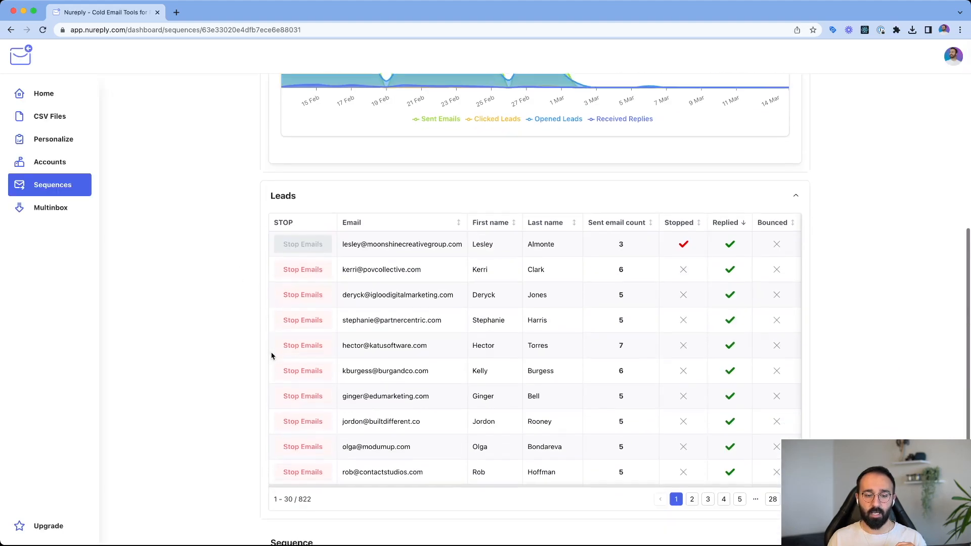
{"action": "scroll", "coordinate": [272, 356], "scroll_direction": "up", "scroll_amount": 6}
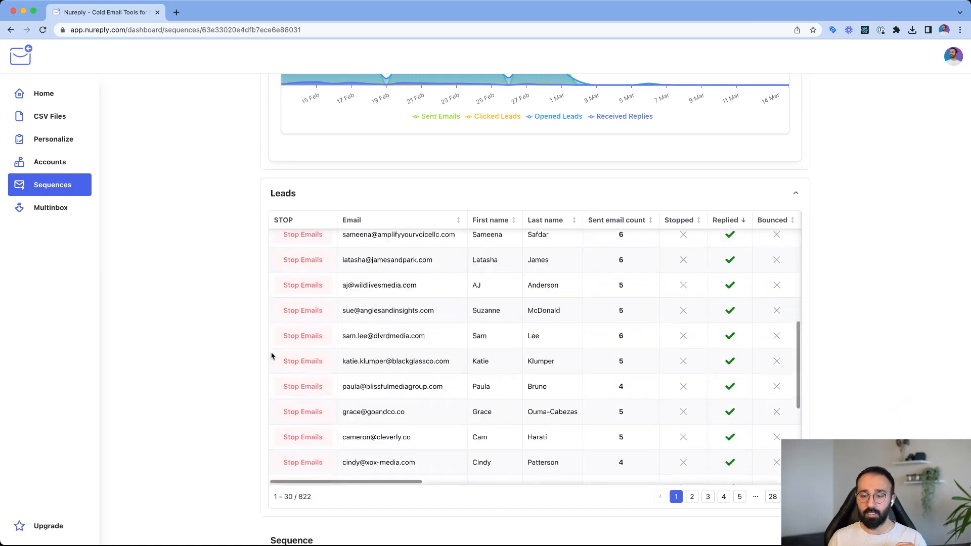
- Examine the remaining columns of the campaign's leads table, including the personalized lines and the Stop Emails options
{"action": "scroll", "coordinate": [758, 273], "scroll_direction": "right", "scroll_amount": 10}
{"action": "scroll", "coordinate": [757, 273], "scroll_direction": "right", "scroll_amount": 5}
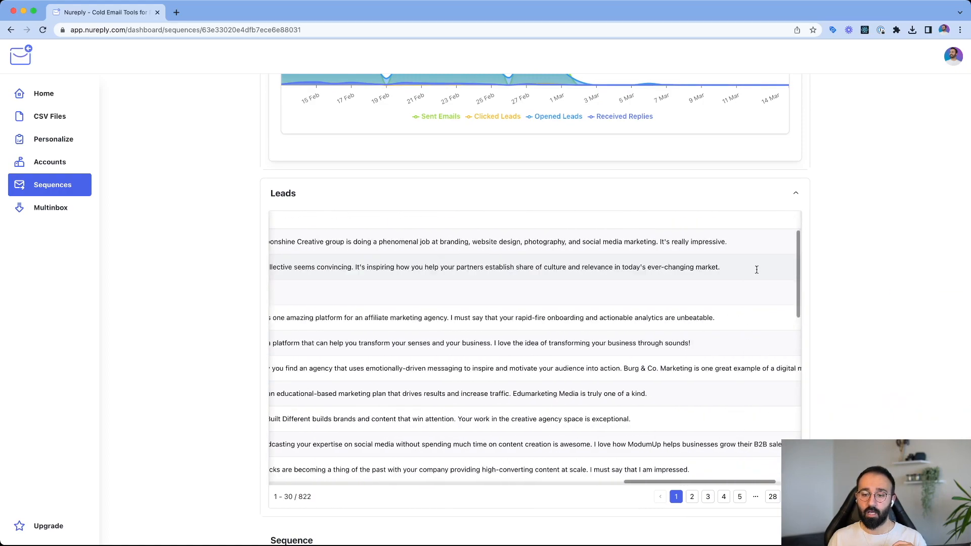
{"action": "scroll", "coordinate": [757, 271], "scroll_direction": "left", "scroll_amount": 15}
{"action": "scroll", "coordinate": [757, 270], "scroll_direction": "left", "scroll_amount": 5}
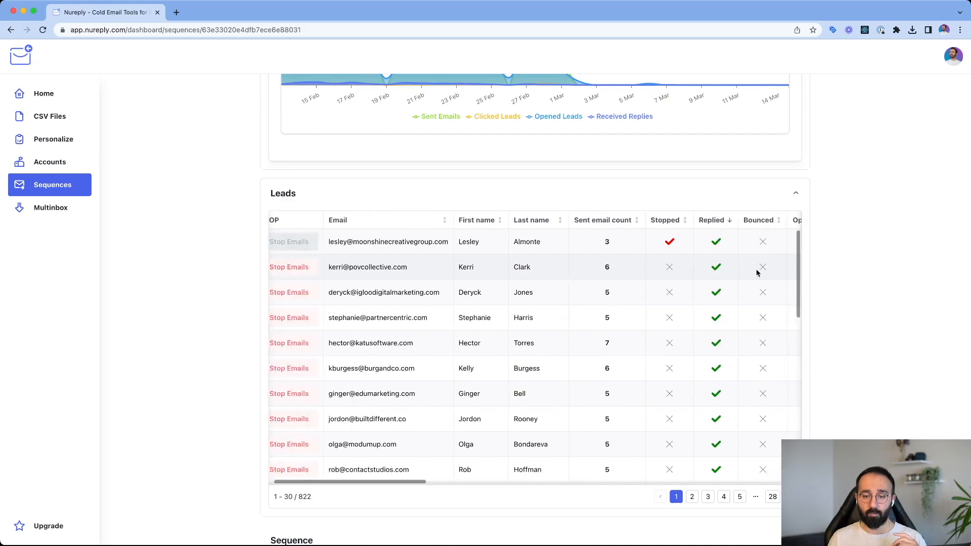
{"action": "scroll", "coordinate": [757, 271], "scroll_direction": "right", "scroll_amount": 10}
{"action": "scroll", "coordinate": [451, 299], "scroll_direction": "left", "scroll_amount": 10}
{"action": "scroll", "coordinate": [451, 299], "scroll_direction": "left", "scroll_amount": 5}
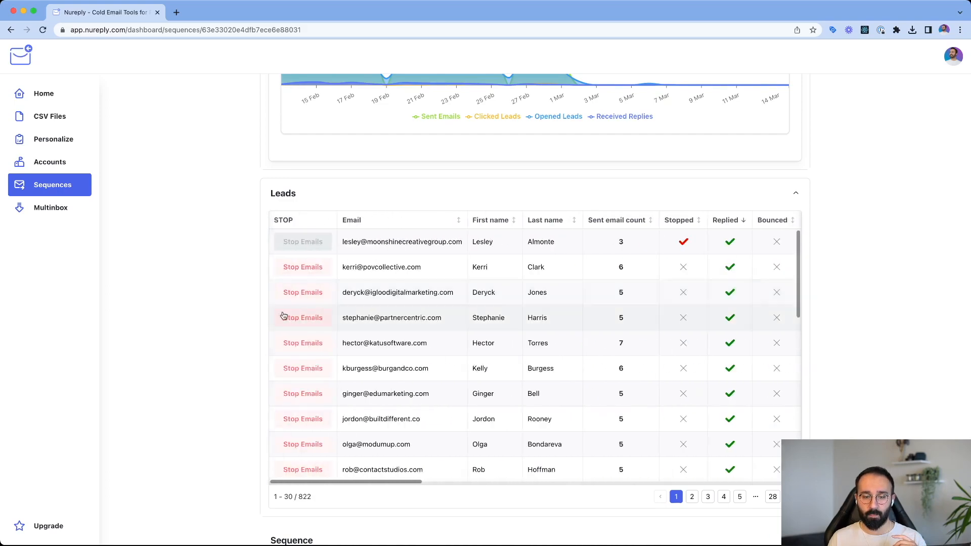
- Expand the campaign's Sequence section and examine the Initial Email's subject line with its companyName variable and fallback text
{"action": "scroll", "coordinate": [254, 310], "scroll_direction": "down", "scroll_amount": 2}
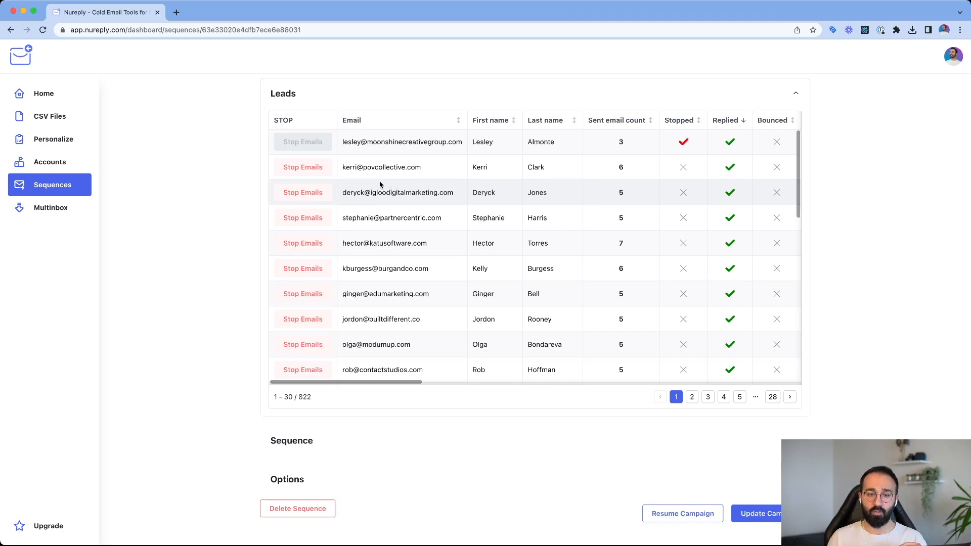
{"action": "left_click", "coordinate": [330, 451]}
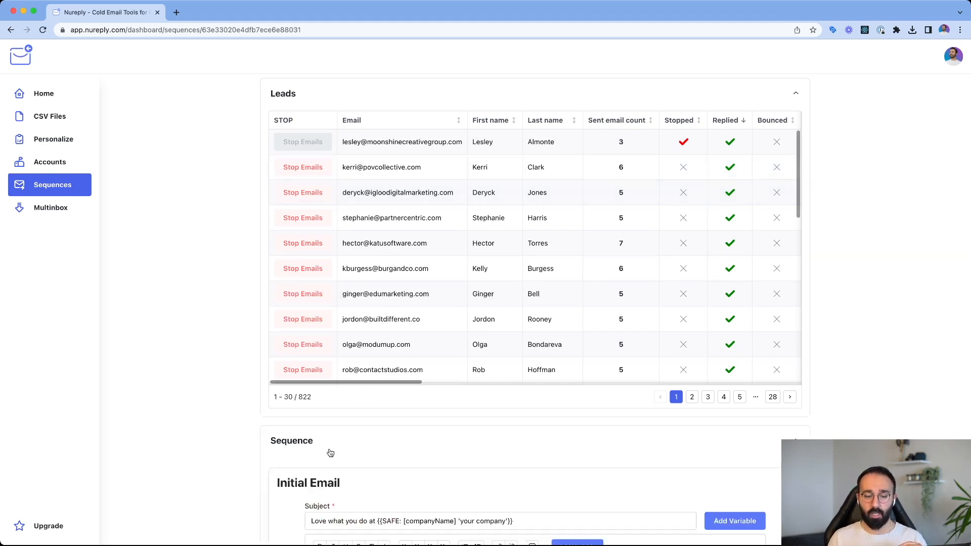
{"action": "scroll", "coordinate": [214, 410], "scroll_direction": "down", "scroll_amount": 7}
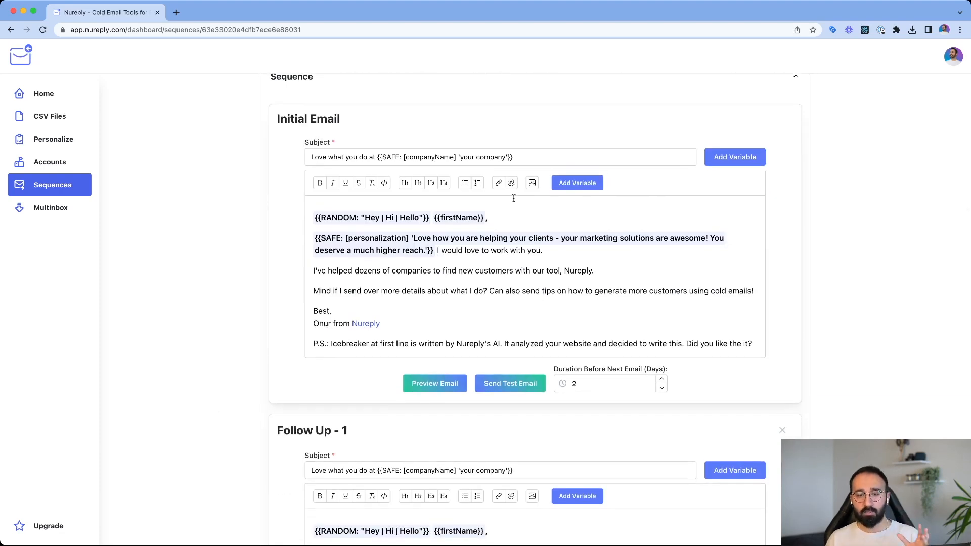
{"action": "left_click_drag", "start_coordinate": [525, 157], "coordinate": [505, 157]}
{"action": "double_click", "coordinate": [395, 157]}
{"action": "left_click", "coordinate": [505, 157]}
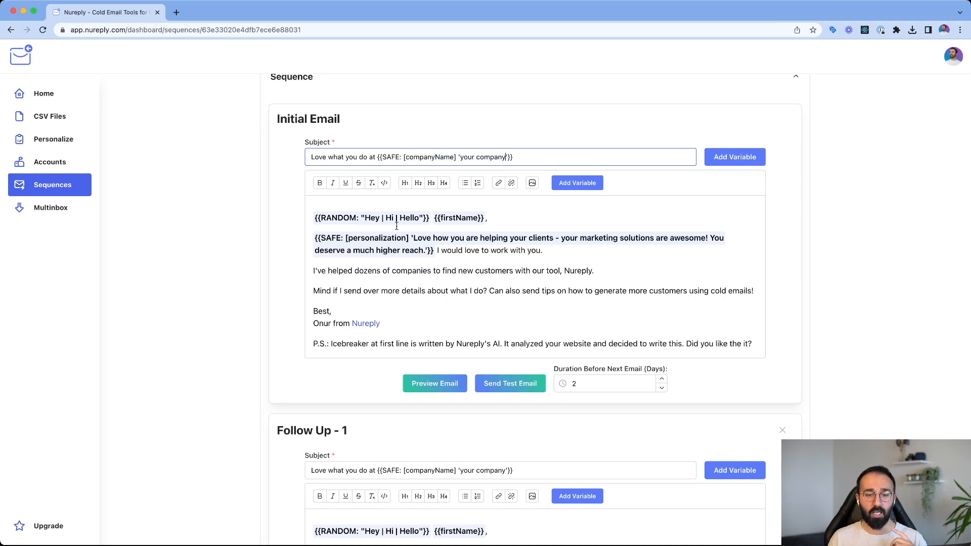
- Review the Initial Email's body, including the random greeting, the personalization variable, the pitch text and the P.S. line
{"action": "left_click", "coordinate": [368, 220]}
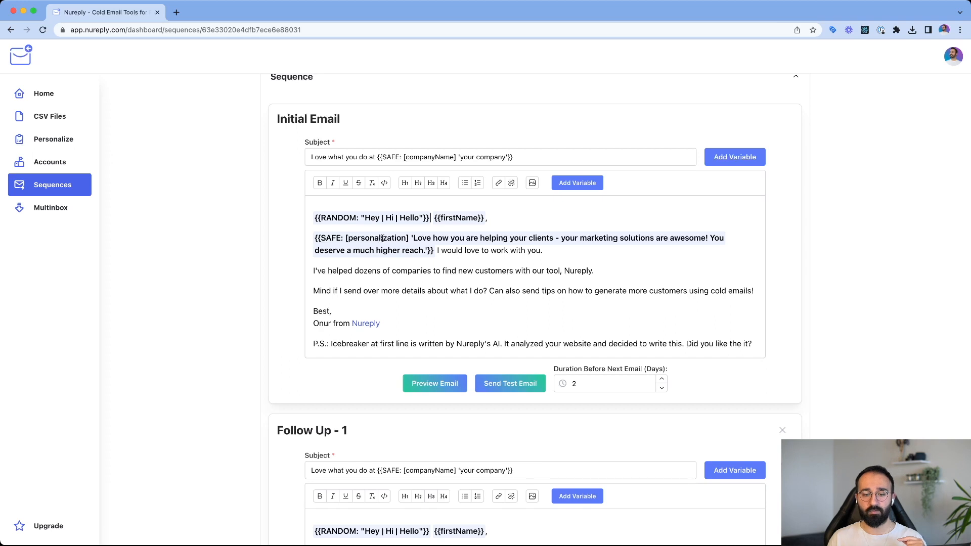
{"action": "left_click_drag", "start_coordinate": [438, 251], "coordinate": [521, 291]}
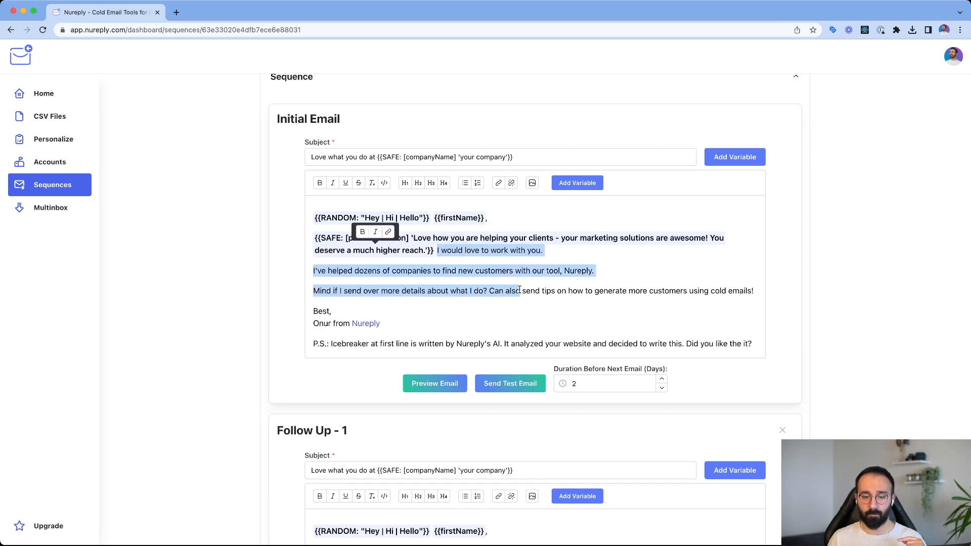
{"action": "left_click", "coordinate": [521, 292]}
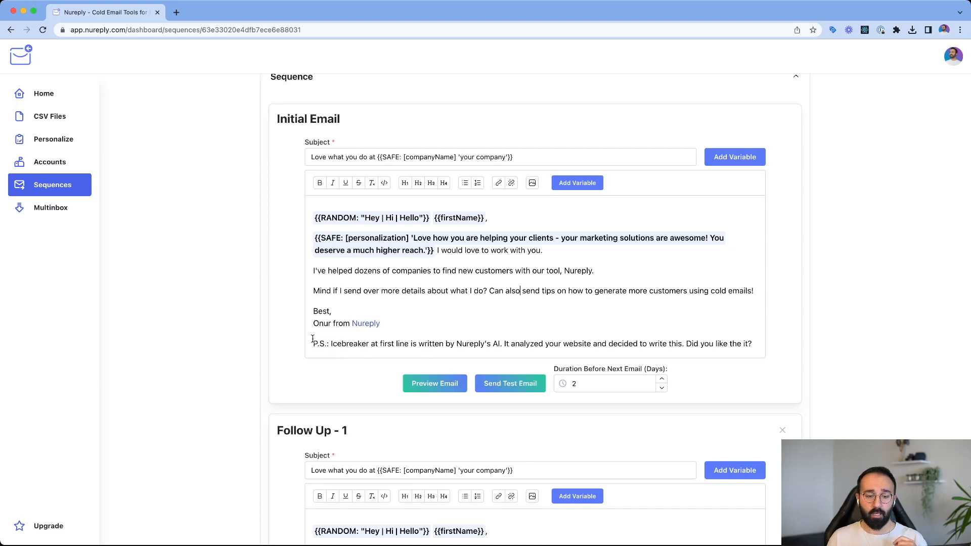
{"action": "left_click_drag", "start_coordinate": [314, 344], "coordinate": [759, 341]}
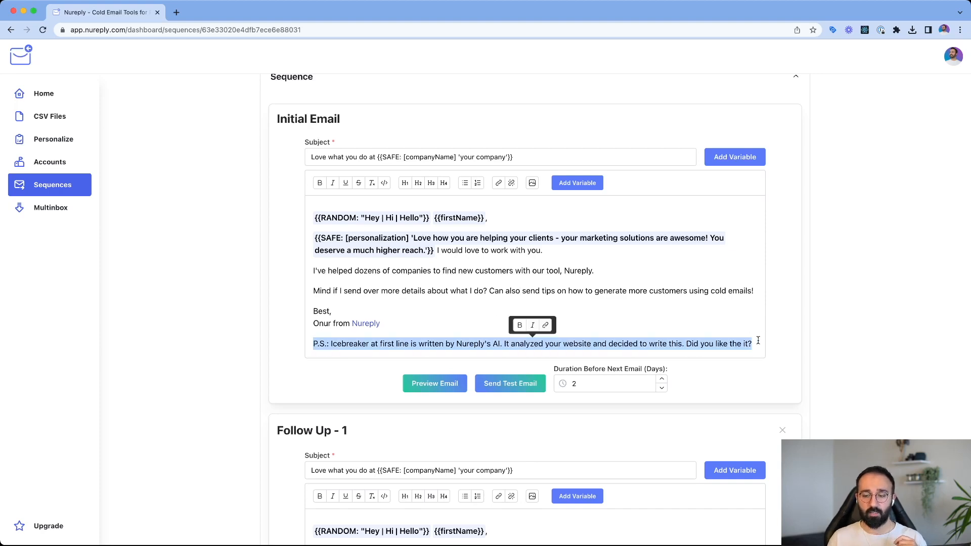
{"action": "left_click", "coordinate": [759, 341]}
- Preview the Initial Email and compare its desktop inbox view in Gmail Web, Outlook Web and Yahoo Mail
{"action": "scroll", "coordinate": [578, 326], "scroll_direction": "down", "scroll_amount": 2}
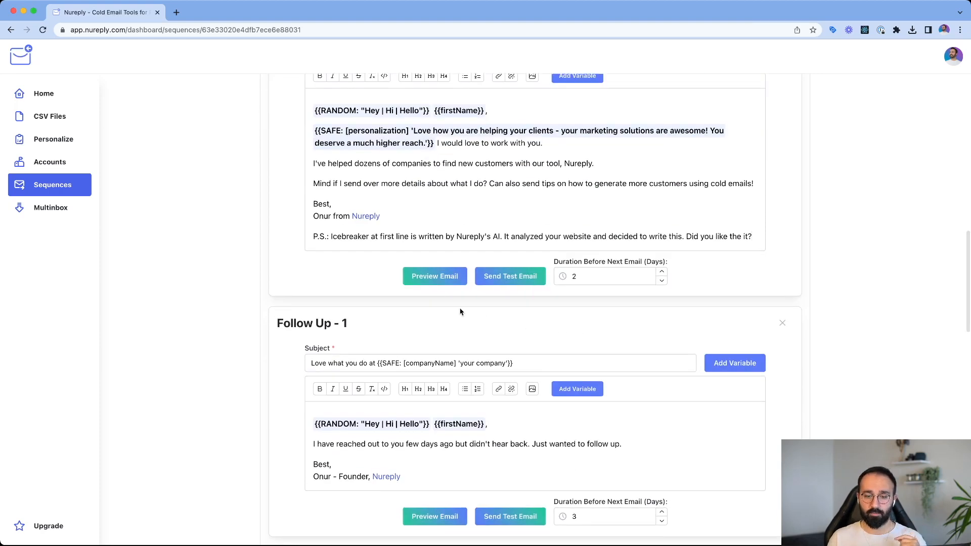
{"action": "left_click", "coordinate": [433, 277]}
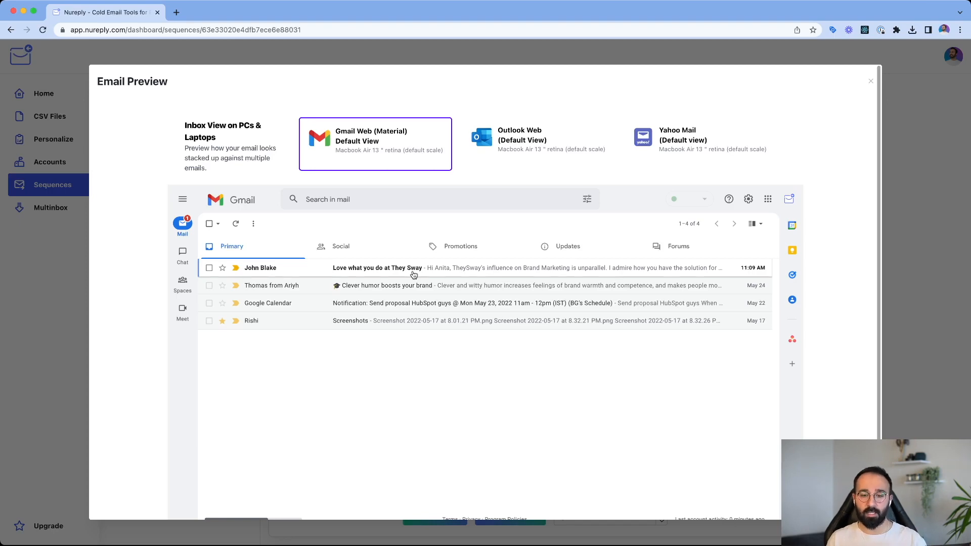
{"action": "scroll", "coordinate": [442, 291], "scroll_direction": "down", "scroll_amount": 5}
{"action": "scroll", "coordinate": [442, 291], "scroll_direction": "up", "scroll_amount": 5}
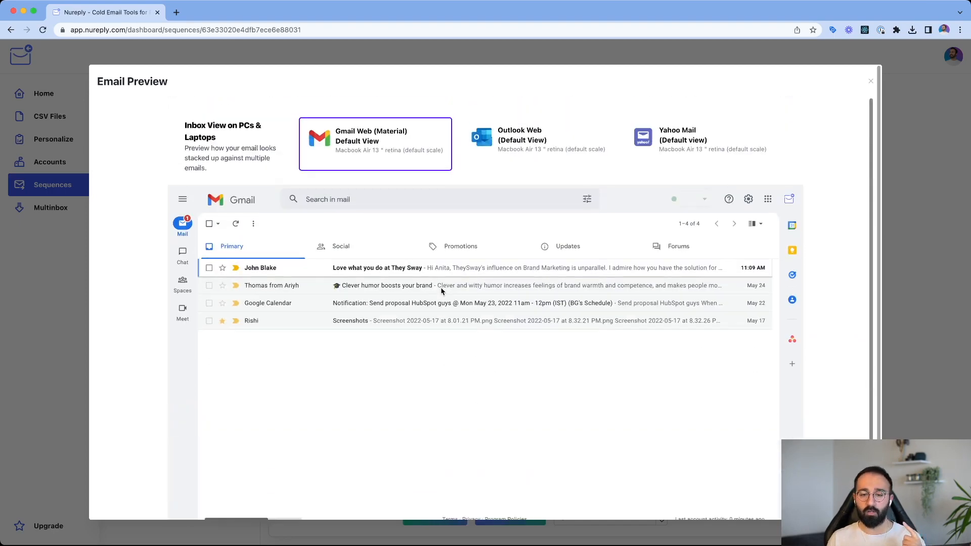
{"action": "left_click", "coordinate": [515, 151]}
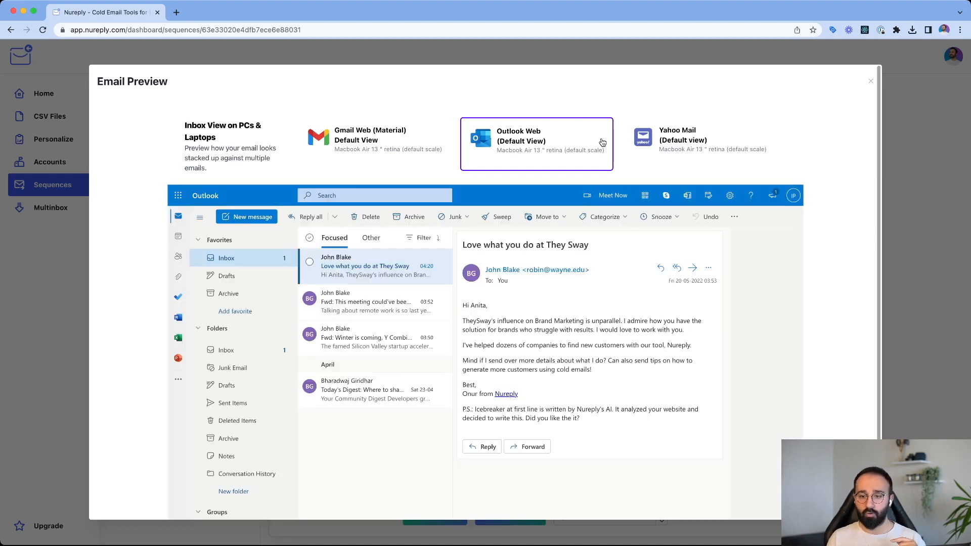
{"action": "left_click", "coordinate": [672, 141]}
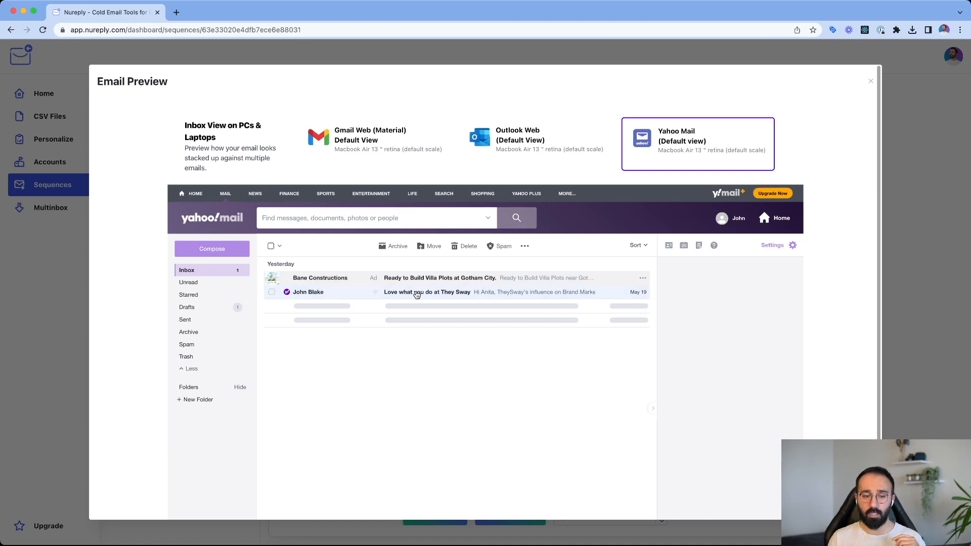
- Switch to the opened-mail view for PCs and laptops and check the email in Gmail Preview View and Yahoo Mail
{"action": "scroll", "coordinate": [152, 238], "scroll_direction": "down", "scroll_amount": 5}
{"action": "scroll", "coordinate": [152, 238], "scroll_direction": "down", "scroll_amount": 2}
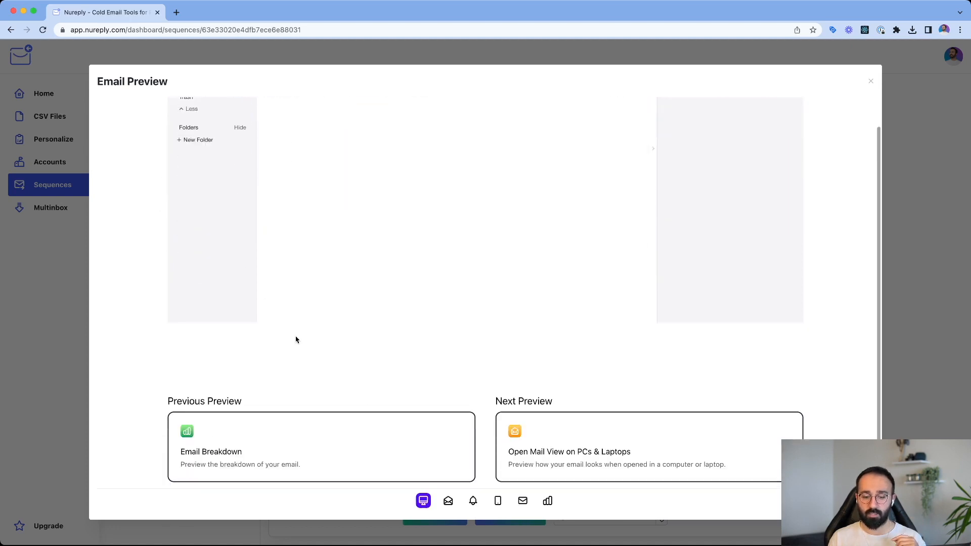
{"action": "left_click", "coordinate": [448, 502]}
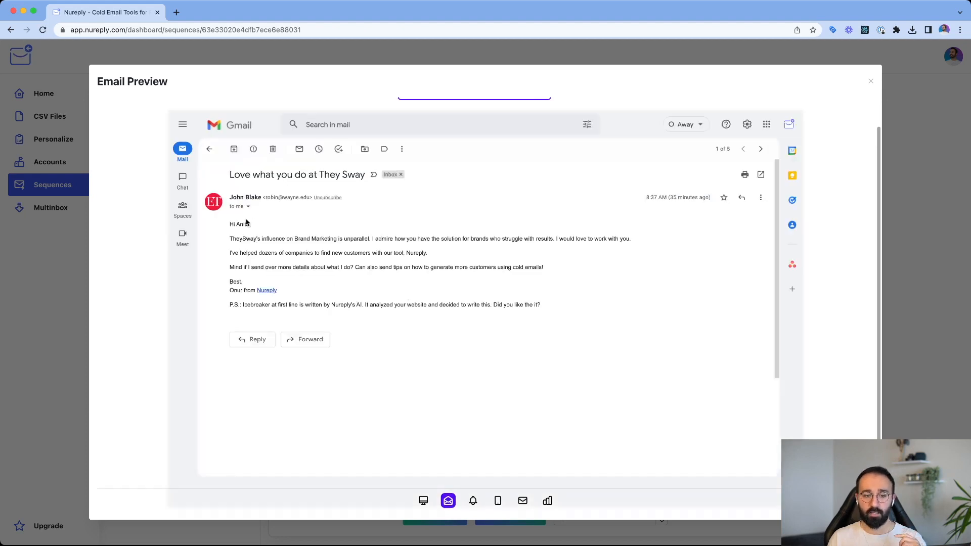
{"action": "scroll", "coordinate": [273, 228], "scroll_direction": "up", "scroll_amount": 2}
{"action": "left_click", "coordinate": [597, 145]}
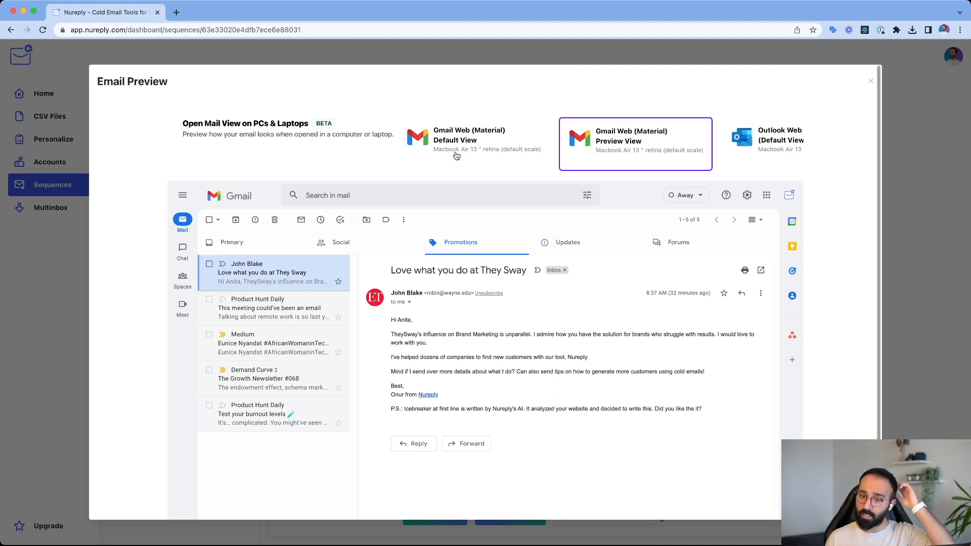
{"action": "scroll", "coordinate": [701, 156], "scroll_direction": "right", "scroll_amount": 5}
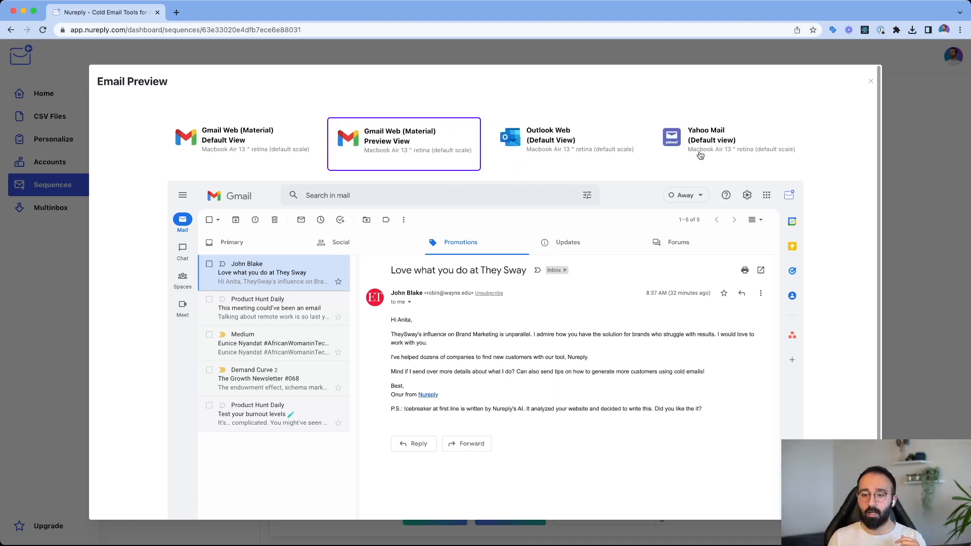
{"action": "left_click", "coordinate": [501, 156]}
{"action": "left_click", "coordinate": [718, 144]}
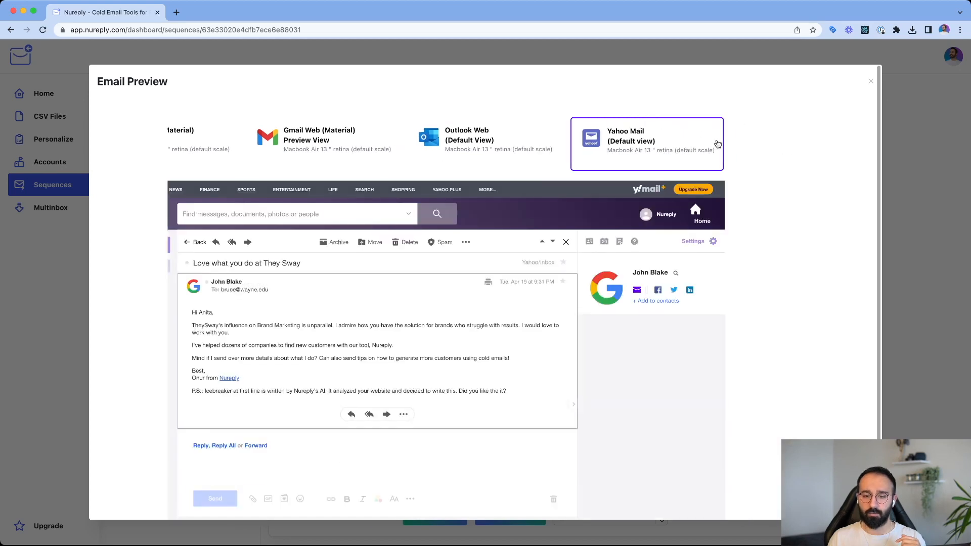
- Show the phone notifications view and compare the email on the iPhone 13 Mini and Google Pixel 6 Pro
{"action": "scroll", "coordinate": [845, 215], "scroll_direction": "down", "scroll_amount": 5}
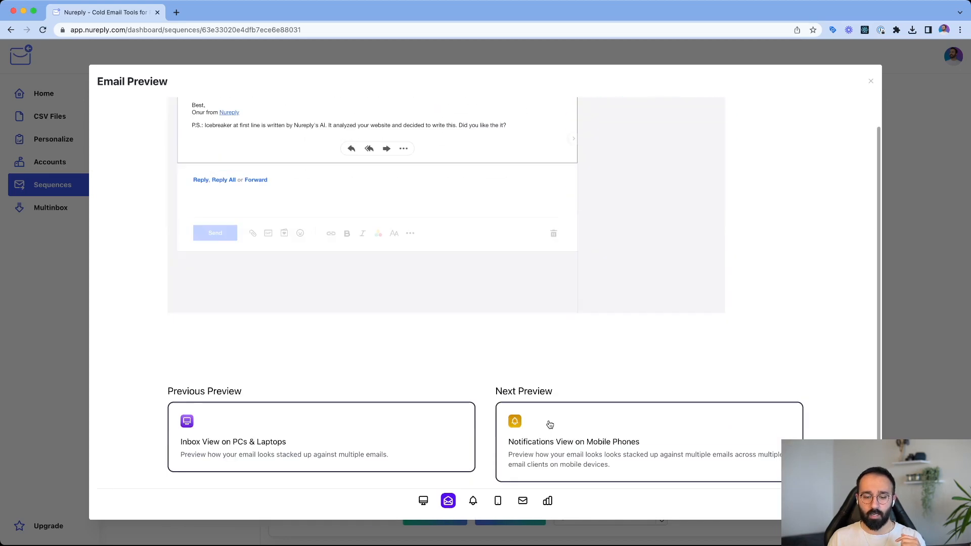
{"action": "left_click", "coordinate": [473, 500]}
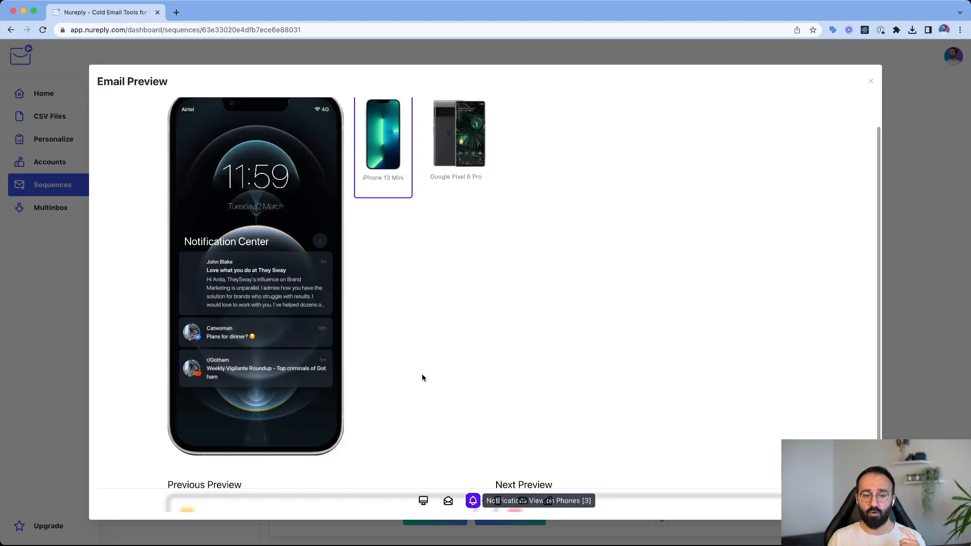
{"action": "scroll", "coordinate": [325, 219], "scroll_direction": "up", "scroll_amount": 3}
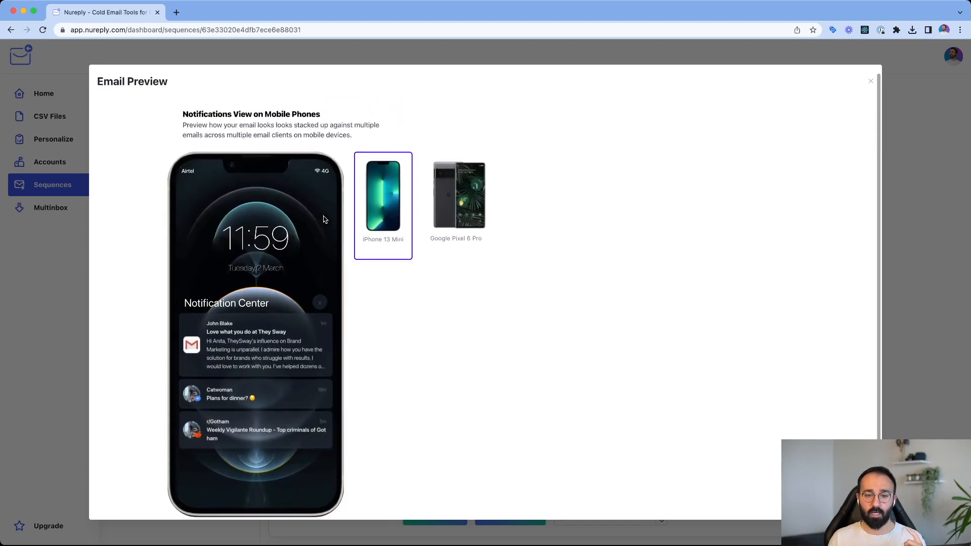
{"action": "scroll", "coordinate": [325, 219], "scroll_direction": "down", "scroll_amount": 1}
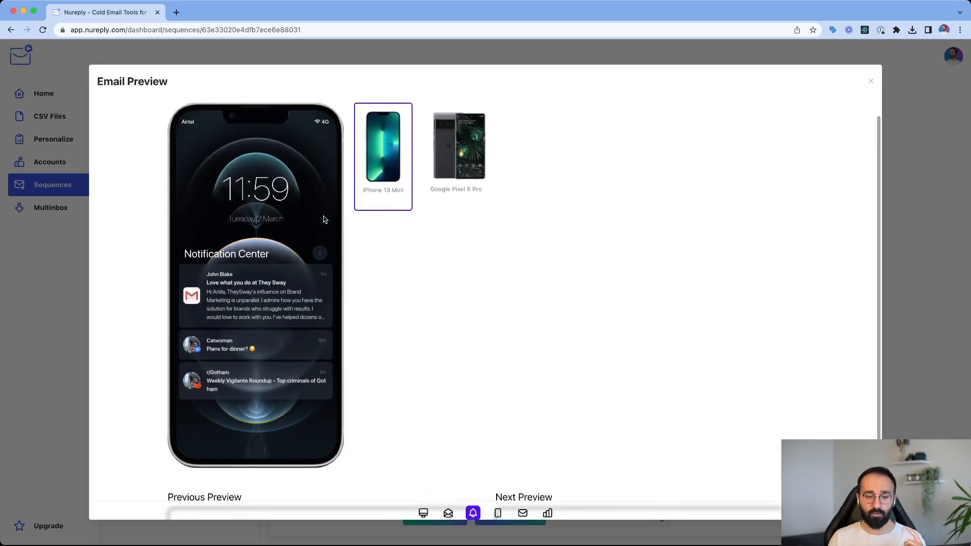
{"action": "left_click", "coordinate": [453, 159]}
{"action": "left_click", "coordinate": [310, 225]}
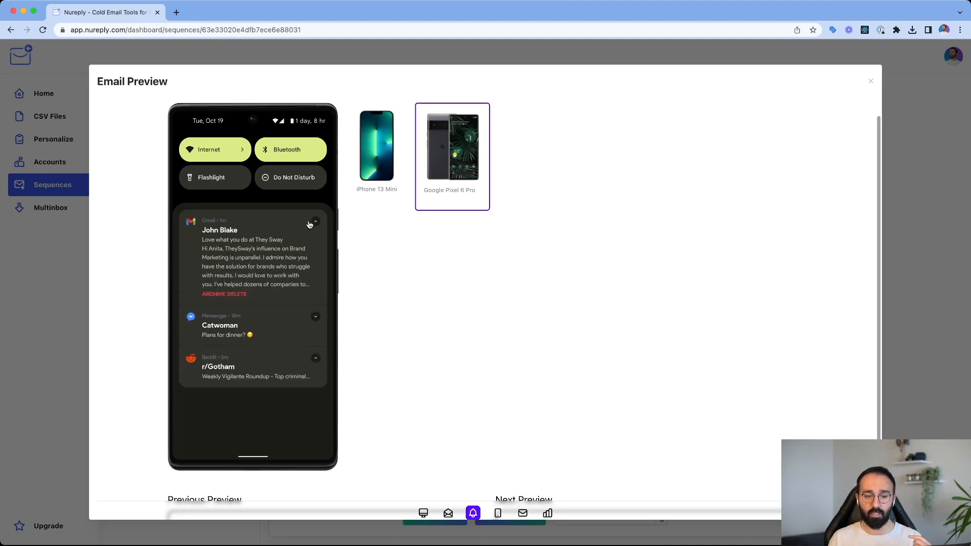
- Check the email's mobile inbox view, and read its greeting and personalized first line in the opened-mail view for small devices
{"action": "left_click", "coordinate": [498, 514]}
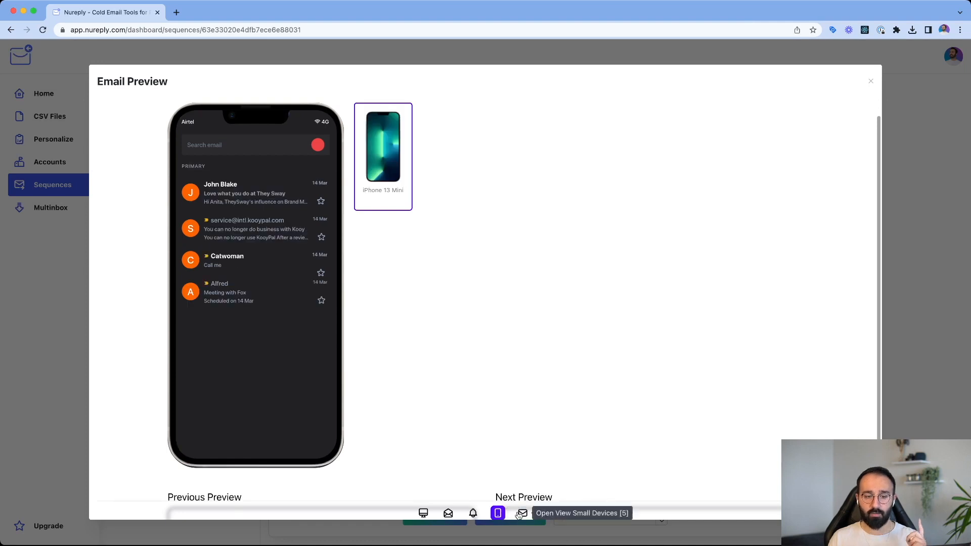
{"action": "left_click", "coordinate": [522, 514]}
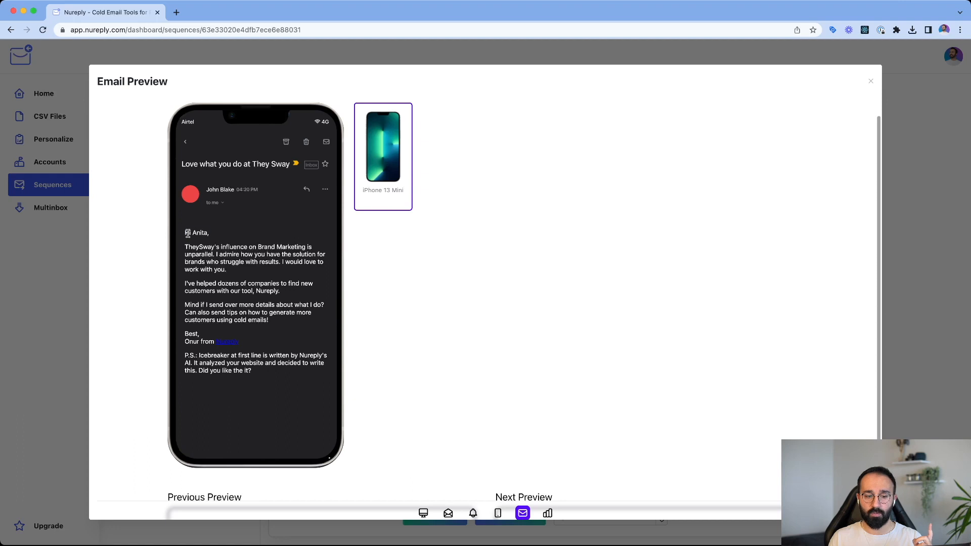
{"action": "left_click_drag", "start_coordinate": [187, 232], "coordinate": [178, 286]}
{"action": "left_click", "coordinate": [290, 299]}
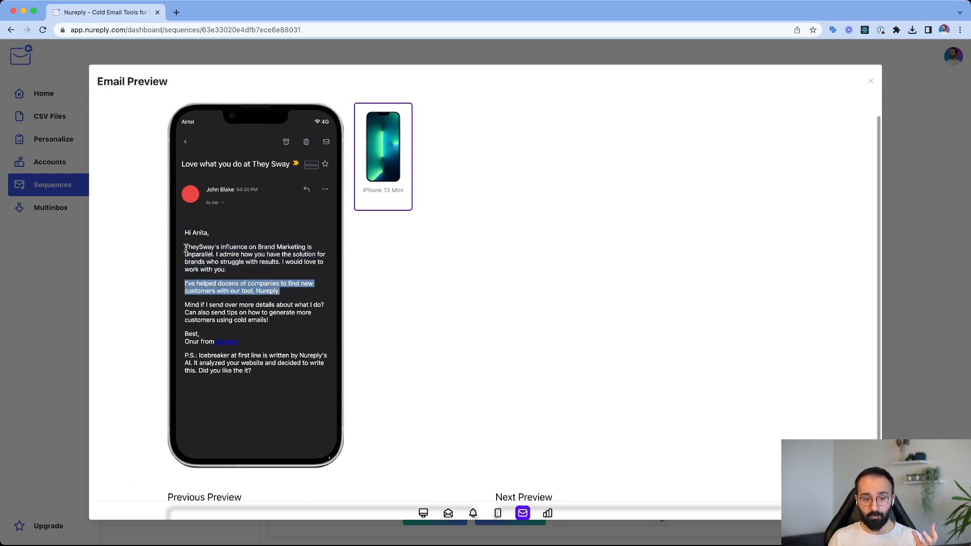
{"action": "left_click_drag", "start_coordinate": [186, 248], "coordinate": [280, 252]}
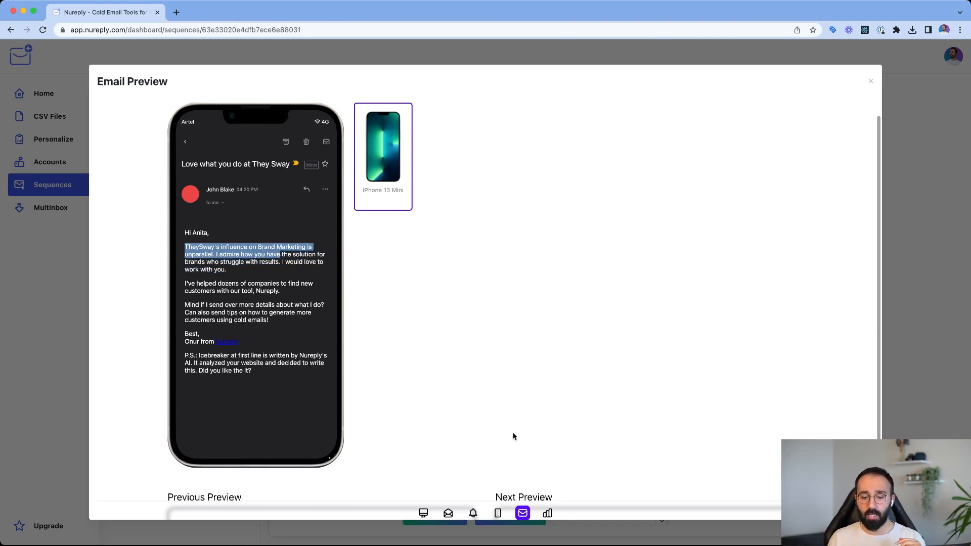
- Open the Email Score view and examine the message score and the ratings for subject line, content, readability and deliverability
{"action": "left_click", "coordinate": [548, 514]}
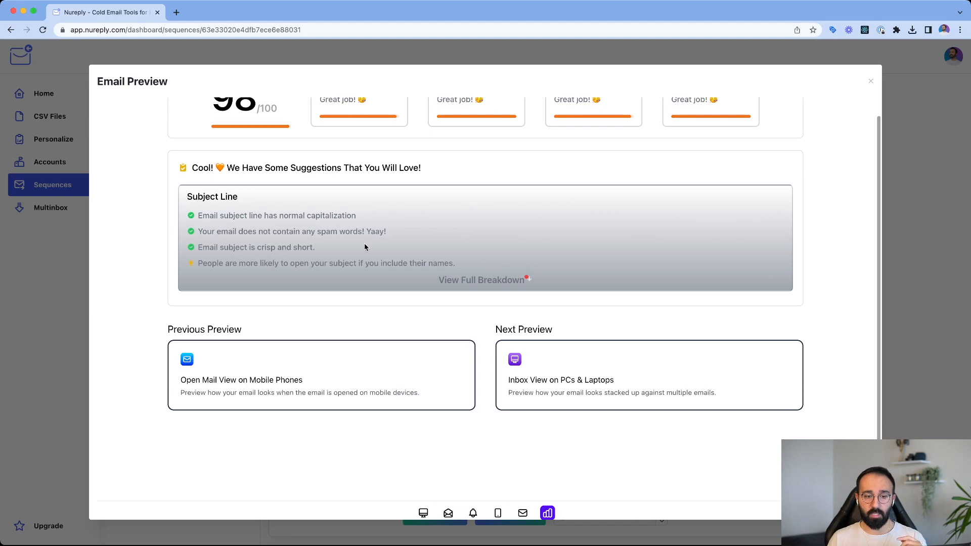
{"action": "scroll", "coordinate": [364, 247], "scroll_direction": "up", "scroll_amount": 1}
{"action": "left_click_drag", "start_coordinate": [213, 151], "coordinate": [303, 154]}
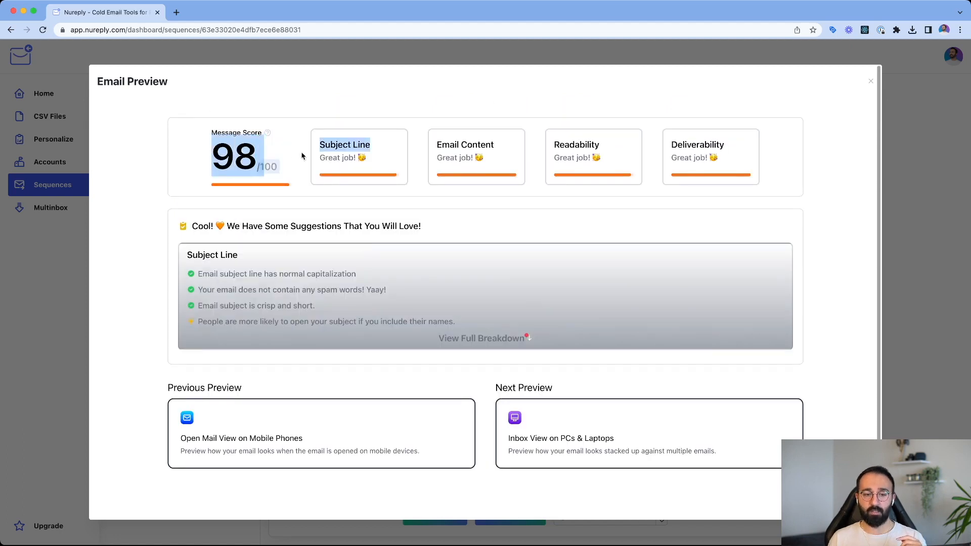
{"action": "left_click", "coordinate": [334, 149]}
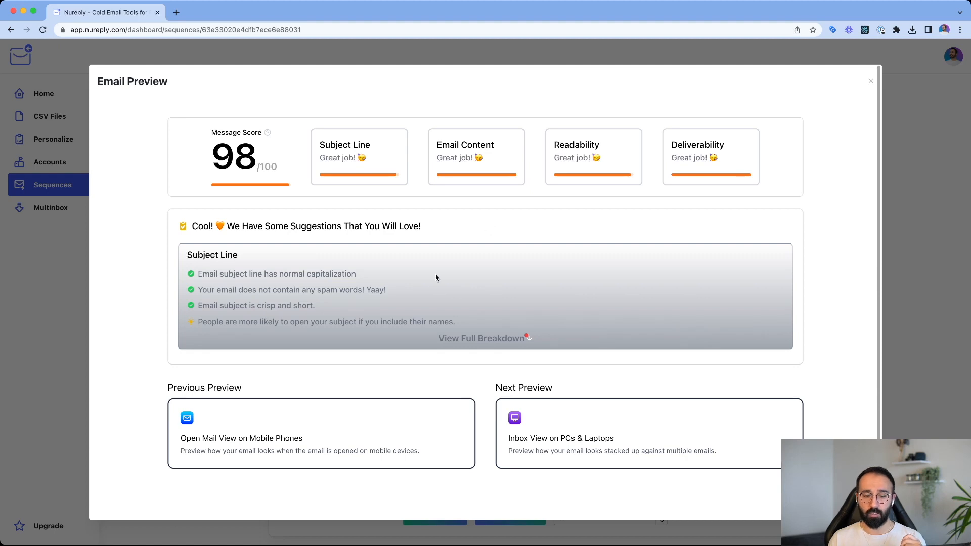
- Expand the full score breakdown and review the suggestions for Subject Line, Email Content, Readability and Deliverability
{"action": "left_click", "coordinate": [450, 338]}
{"action": "scroll", "coordinate": [451, 337], "scroll_direction": "down", "scroll_amount": 3}
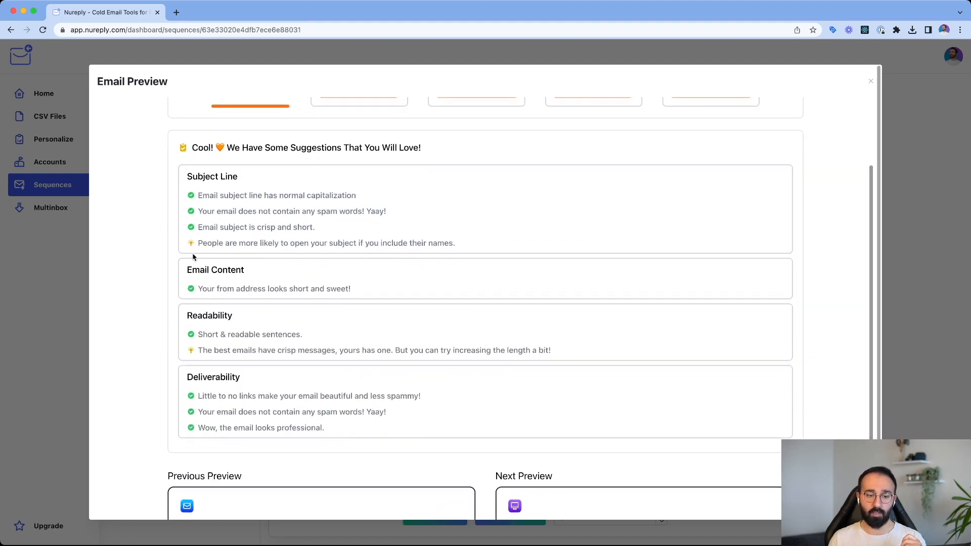
{"action": "left_click_drag", "start_coordinate": [196, 244], "coordinate": [456, 250]}
{"action": "left_click", "coordinate": [455, 250]}
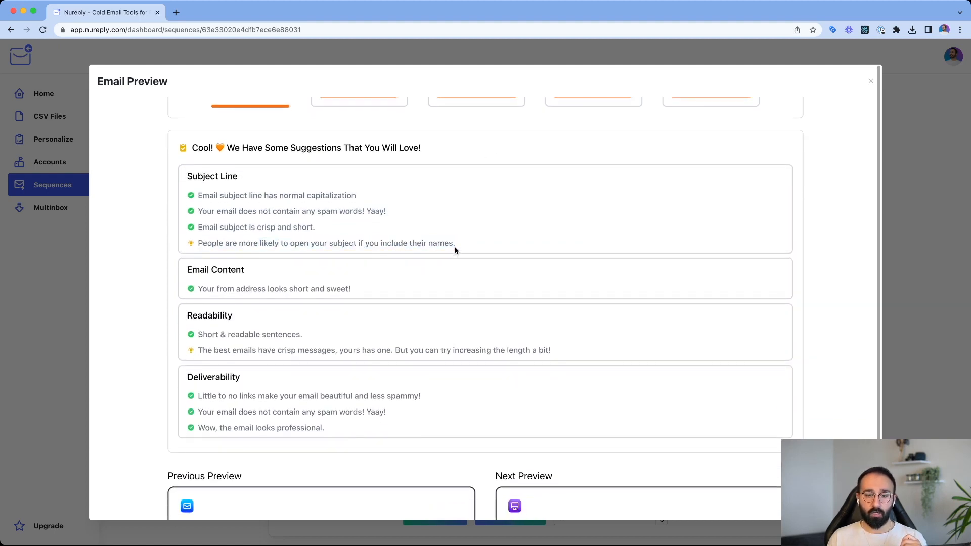
{"action": "scroll", "coordinate": [452, 249], "scroll_direction": "up", "scroll_amount": 2}
{"action": "left_click_drag", "start_coordinate": [321, 284], "coordinate": [194, 250]}
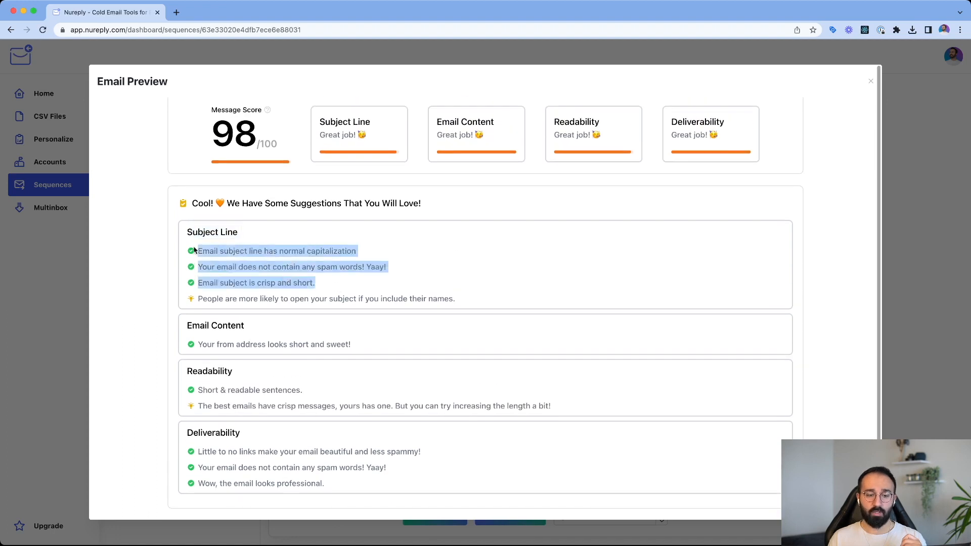
{"action": "left_click", "coordinate": [194, 250]}
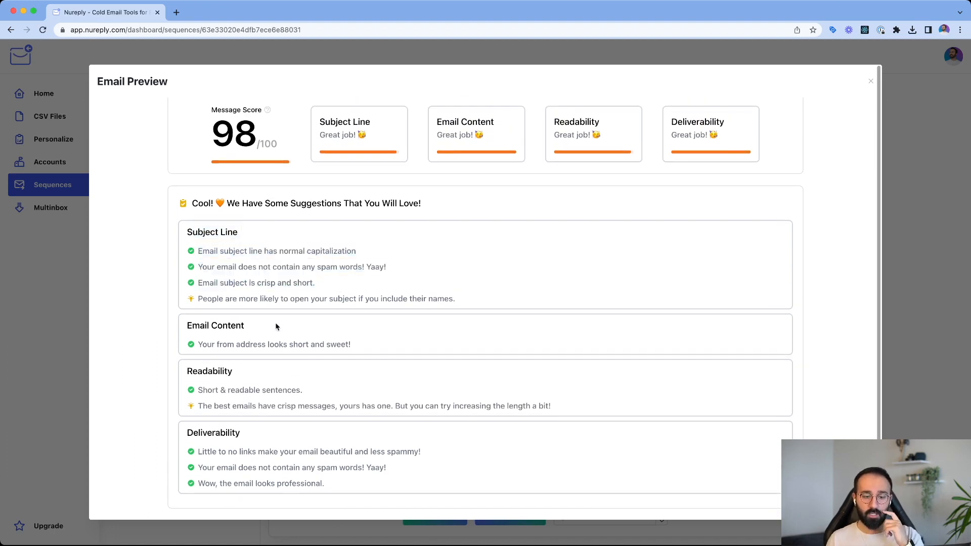
{"action": "scroll", "coordinate": [276, 327], "scroll_direction": "down", "scroll_amount": 2}
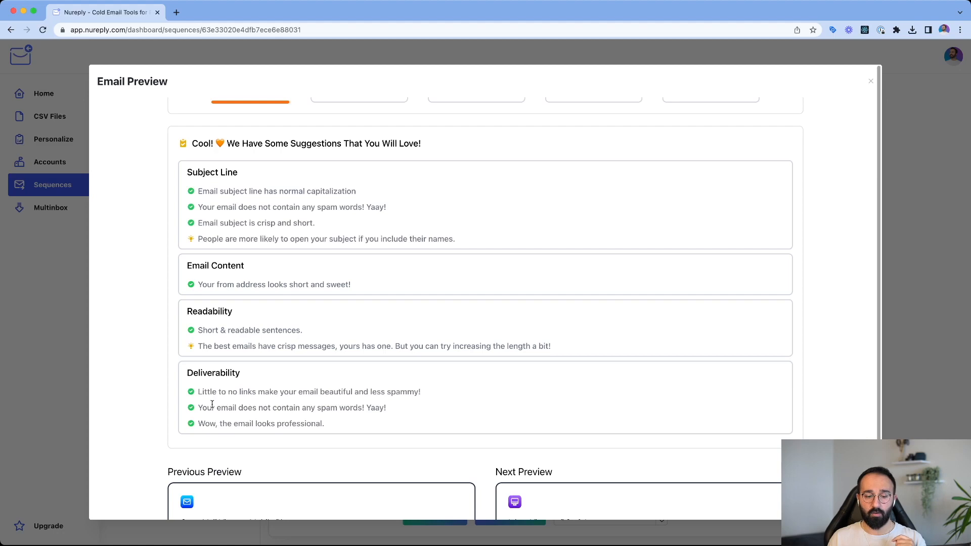
- Read the Deliverability suggestions at the end of the email score breakdown and close the email preview
{"action": "left_click_drag", "start_coordinate": [201, 408], "coordinate": [215, 424]}
{"action": "left_click", "coordinate": [399, 416]}
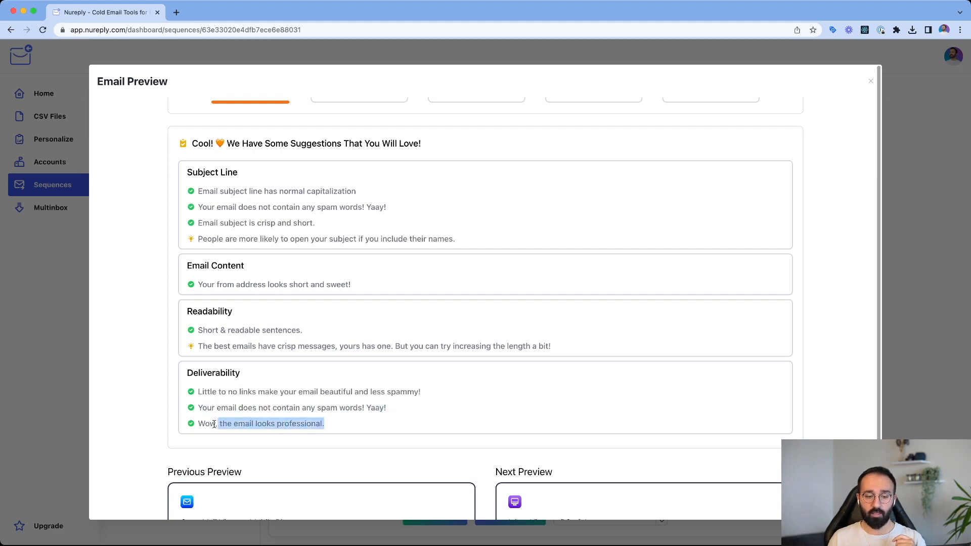
{"action": "left_click", "coordinate": [214, 424]}
{"action": "scroll", "coordinate": [497, 327], "scroll_direction": "down", "scroll_amount": 2}
{"action": "scroll", "coordinate": [497, 328], "scroll_direction": "up", "scroll_amount": 2}
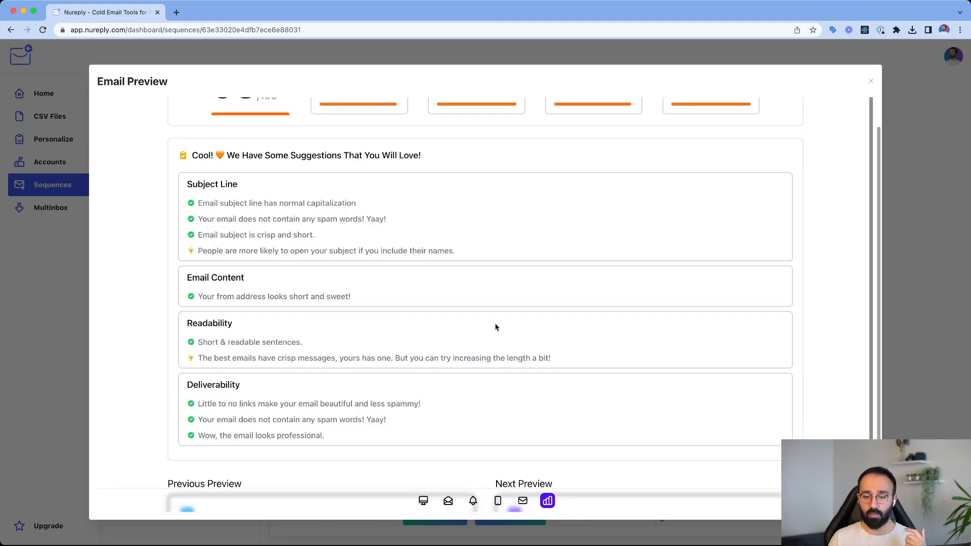
{"action": "left_click", "coordinate": [871, 81]}
- Review the Follow Up - 1 message text and its duration before the next email
{"action": "scroll", "coordinate": [552, 360], "scroll_direction": "down", "scroll_amount": 4}
{"action": "scroll", "coordinate": [539, 322], "scroll_direction": "up", "scroll_amount": 4}
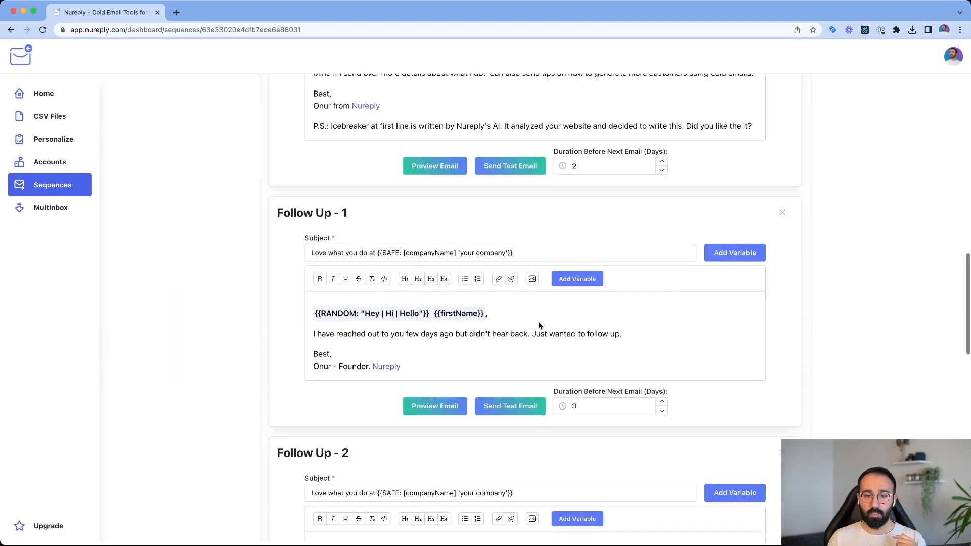
{"action": "scroll", "coordinate": [448, 306], "scroll_direction": "down", "scroll_amount": 3}
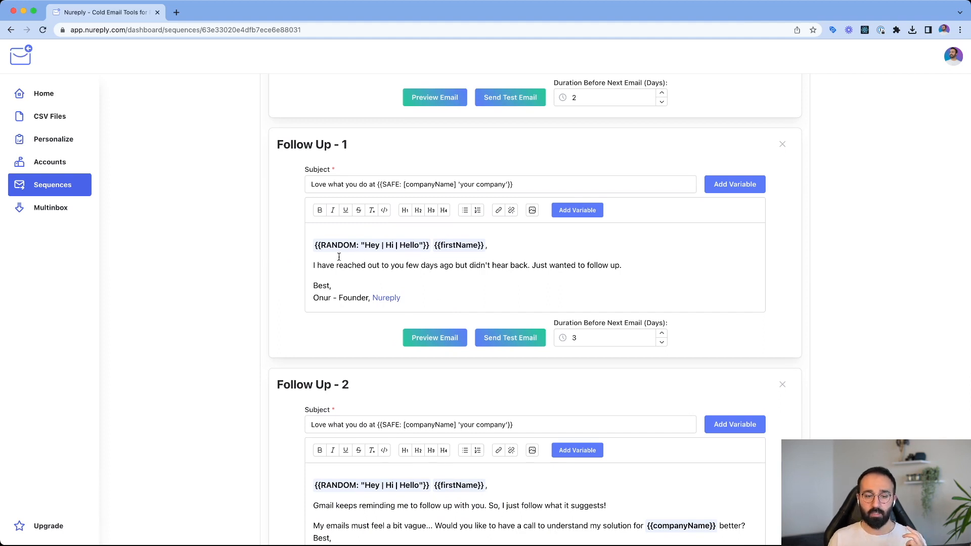
{"action": "left_click_drag", "start_coordinate": [313, 265], "coordinate": [621, 265]}
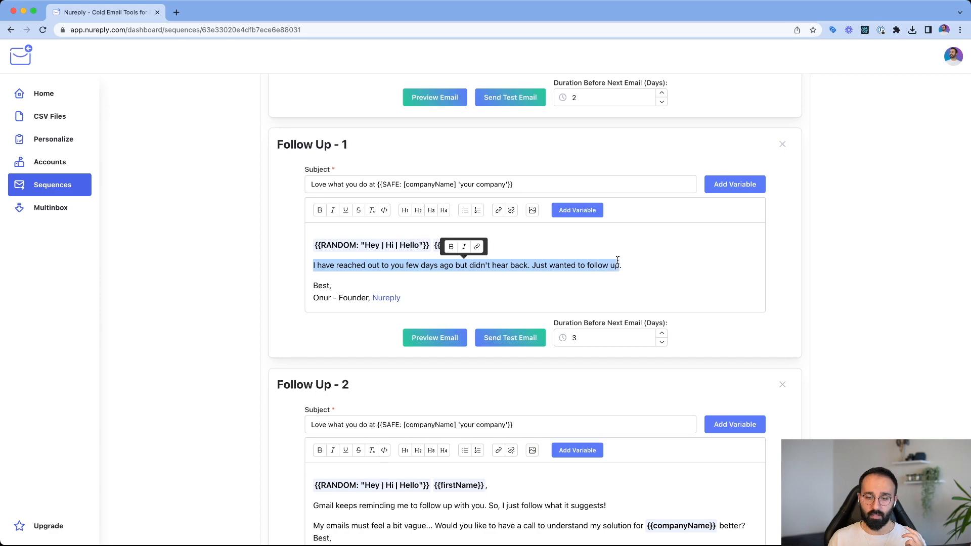
{"action": "left_click", "coordinate": [621, 265]}
{"action": "scroll", "coordinate": [502, 288], "scroll_direction": "down", "scroll_amount": 4}
{"action": "scroll", "coordinate": [502, 287], "scroll_direction": "up", "scroll_amount": 3}
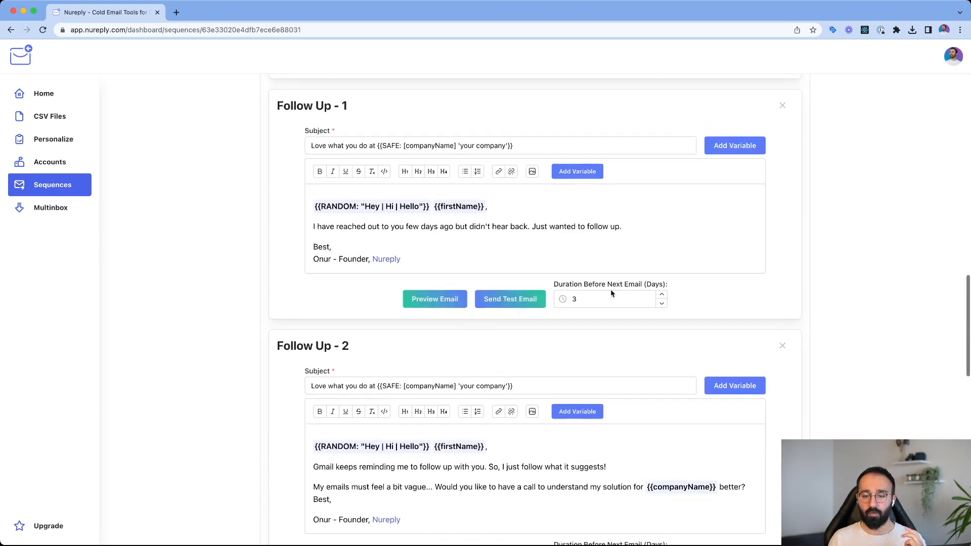
{"action": "left_click_drag", "start_coordinate": [583, 298], "coordinate": [569, 297]}
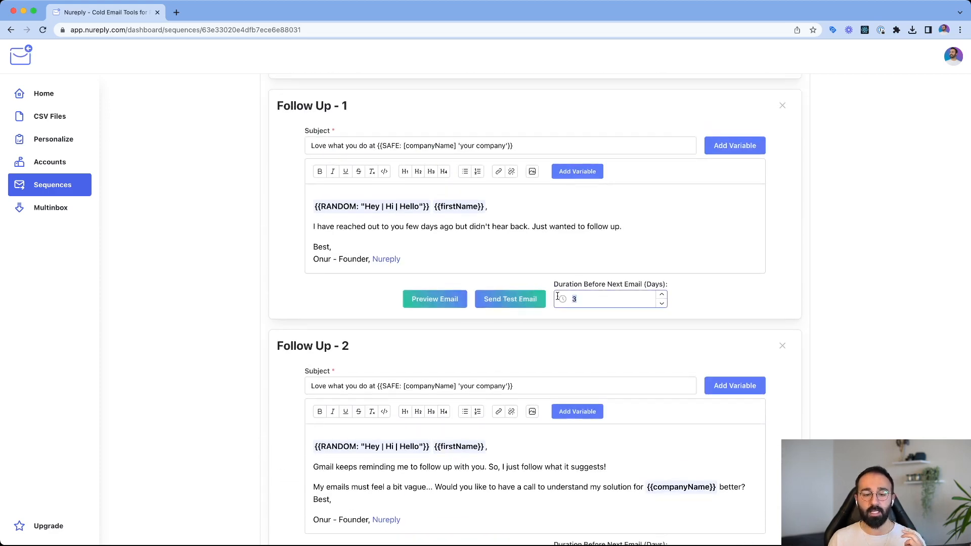
- Read the body text of the Follow Up - 2 email
{"action": "scroll", "coordinate": [557, 297], "scroll_direction": "down", "scroll_amount": 3}
{"action": "left_click_drag", "start_coordinate": [545, 297], "coordinate": [533, 356]}
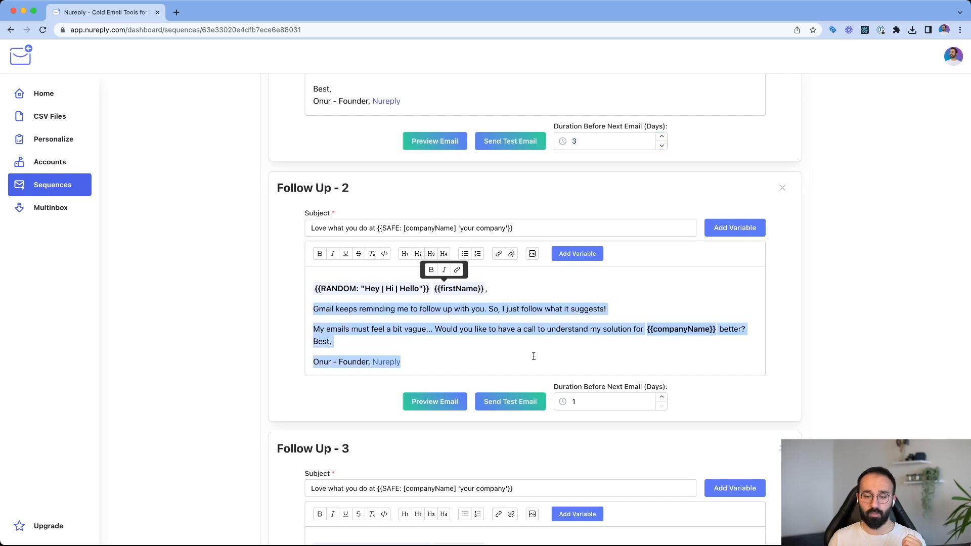
{"action": "left_click", "coordinate": [534, 356]}
- Review the Follow Up - 4 email, including its goodbye line and the animated image
{"action": "scroll", "coordinate": [532, 334], "scroll_direction": "down", "scroll_amount": 6}
{"action": "scroll", "coordinate": [526, 304], "scroll_direction": "down", "scroll_amount": 5}
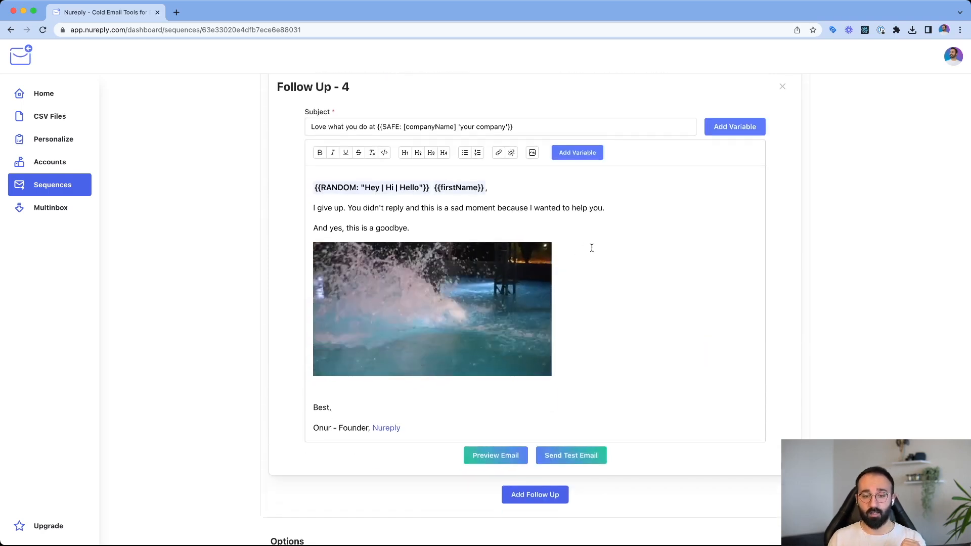
{"action": "triple_click", "coordinate": [439, 217]}
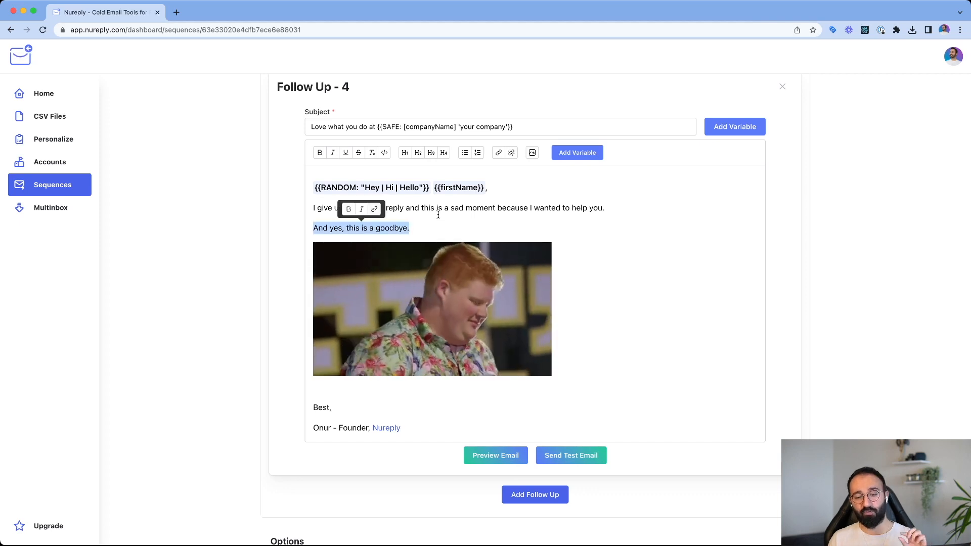
{"action": "left_click", "coordinate": [467, 215]}
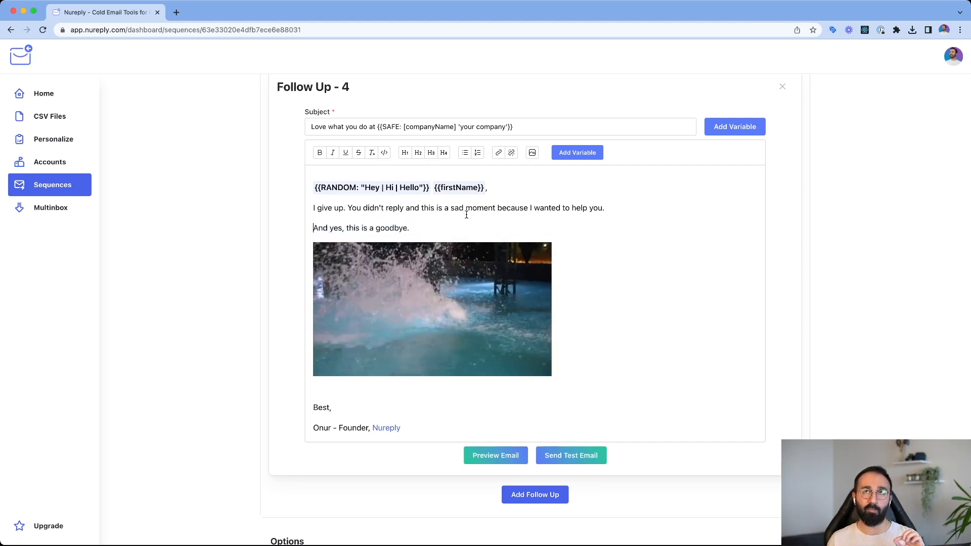
{"action": "left_click", "coordinate": [448, 224]}
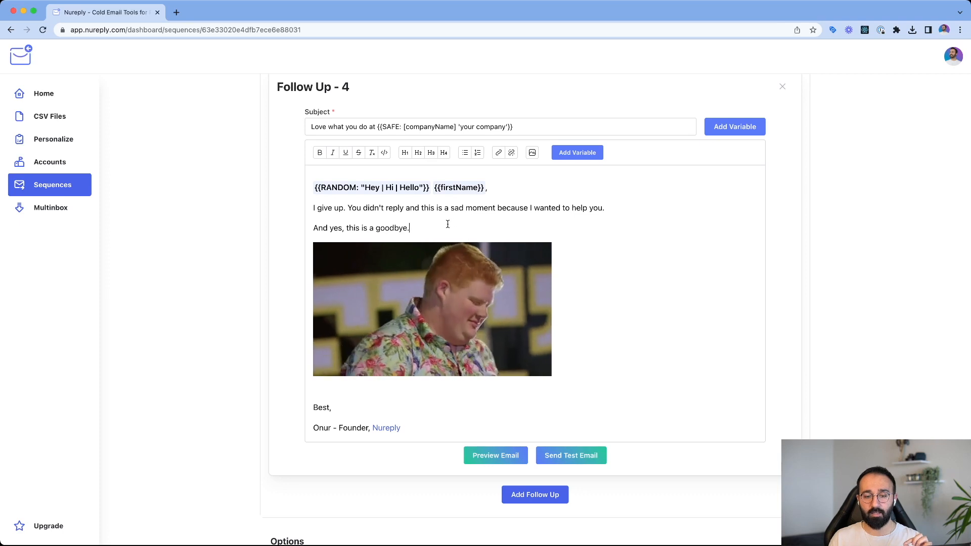
{"action": "left_click_drag", "start_coordinate": [447, 224], "coordinate": [312, 225]}
{"action": "left_click", "coordinate": [312, 224]}
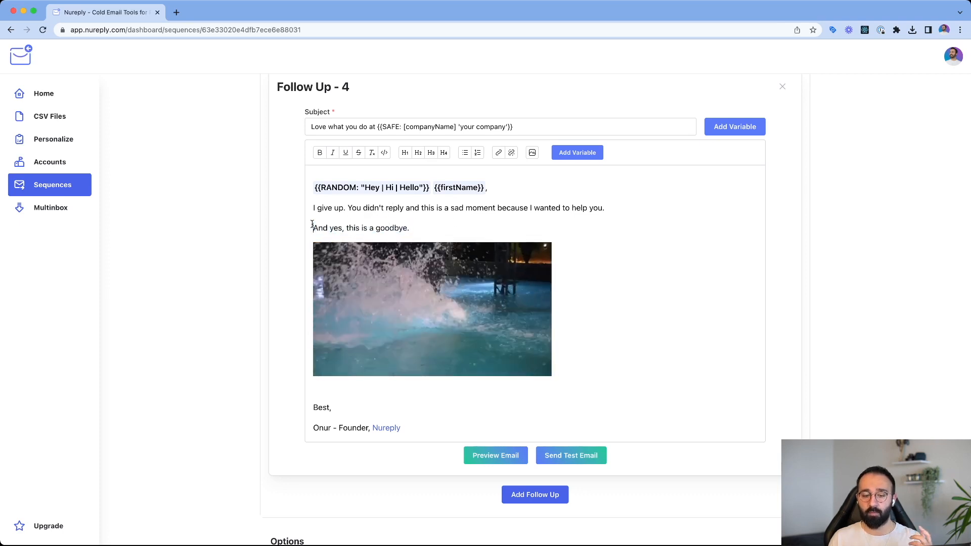
{"action": "scroll", "coordinate": [312, 224], "scroll_direction": "down", "scroll_amount": 3}
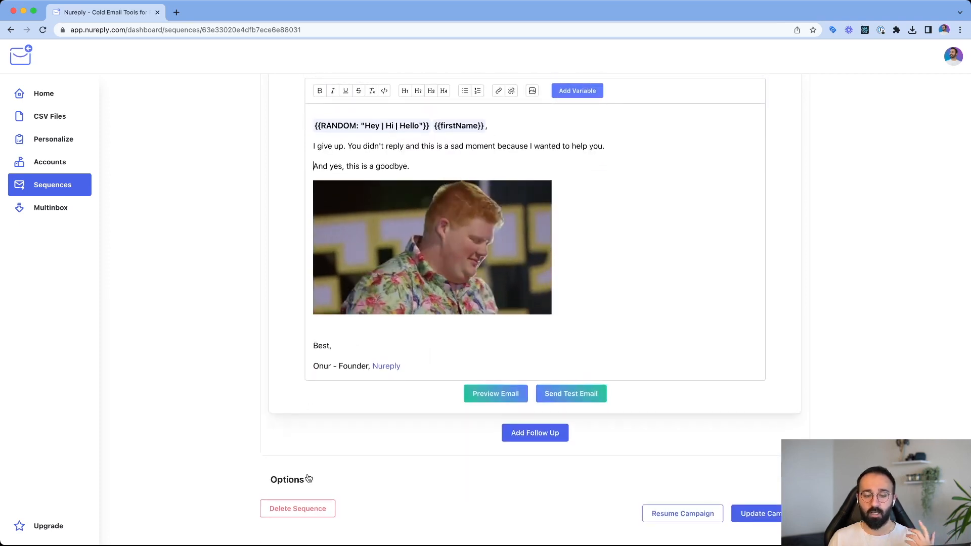
- Expand the campaign options, check the campaign name, and add the remaining unused email account to the sending addresses
{"action": "left_click", "coordinate": [308, 479]}
{"action": "scroll", "coordinate": [239, 418], "scroll_direction": "down", "scroll_amount": 10}
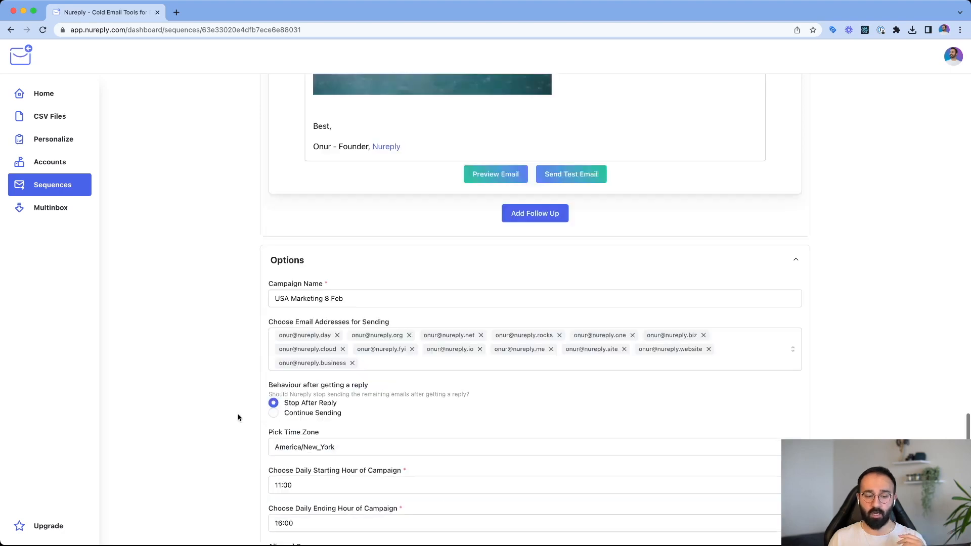
{"action": "scroll", "coordinate": [239, 418], "scroll_direction": "down", "scroll_amount": 3}
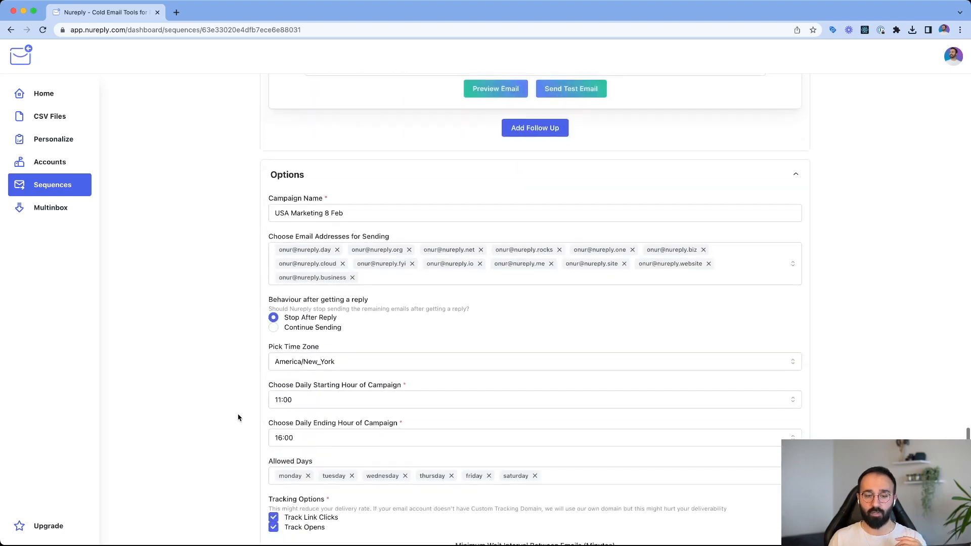
{"action": "triple_click", "coordinate": [372, 209]}
{"action": "left_click", "coordinate": [373, 209]}
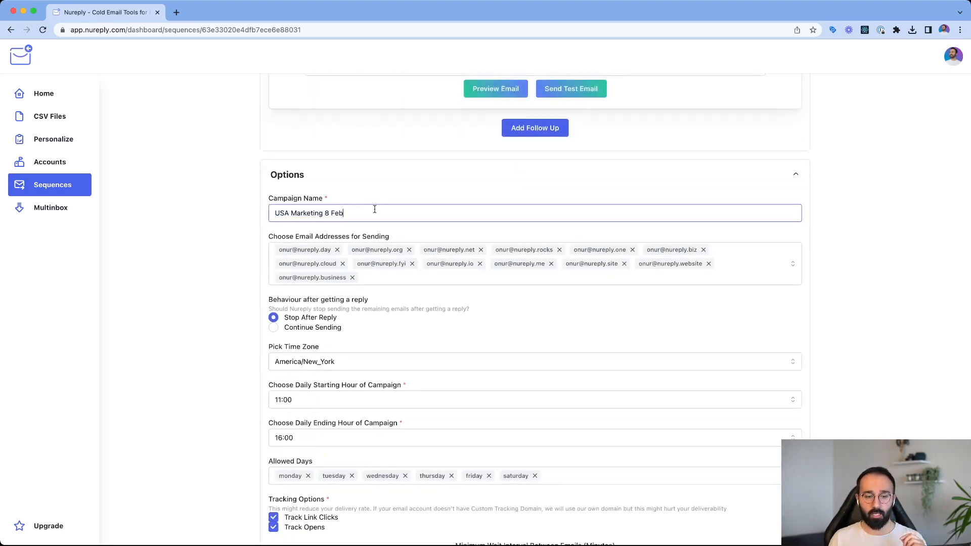
{"action": "left_click", "coordinate": [391, 287]}
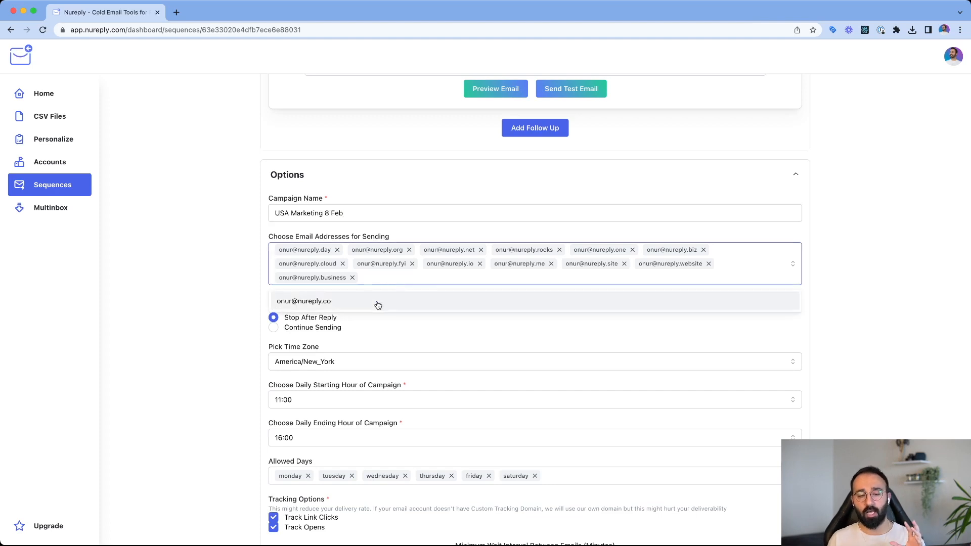
{"action": "left_click", "coordinate": [378, 302]}
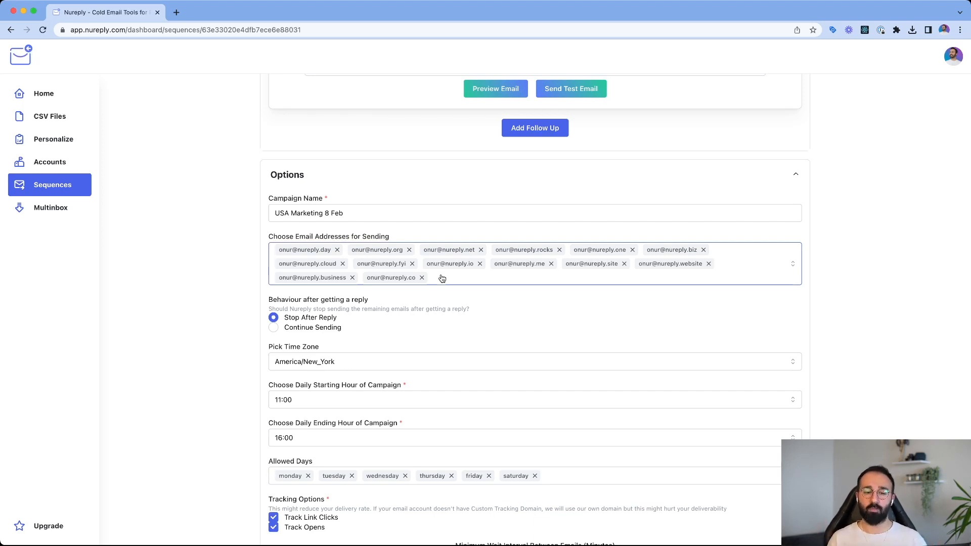
- Review the campaign's behaviour after a reply, the available time zones, and the daily starting and ending hours
{"action": "scroll", "coordinate": [316, 315], "scroll_direction": "down", "scroll_amount": 2}
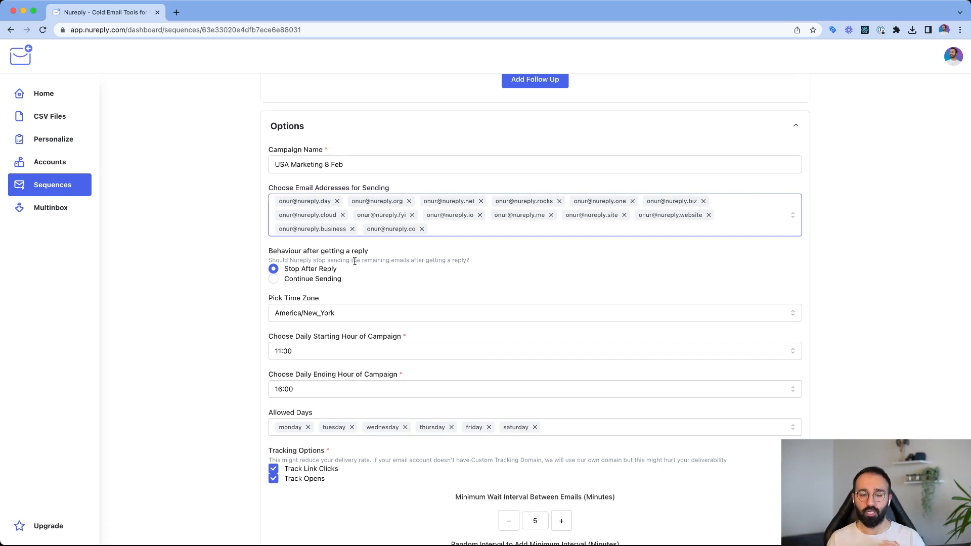
{"action": "scroll", "coordinate": [354, 278], "scroll_direction": "down", "scroll_amount": 3}
{"action": "left_click", "coordinate": [387, 234]}
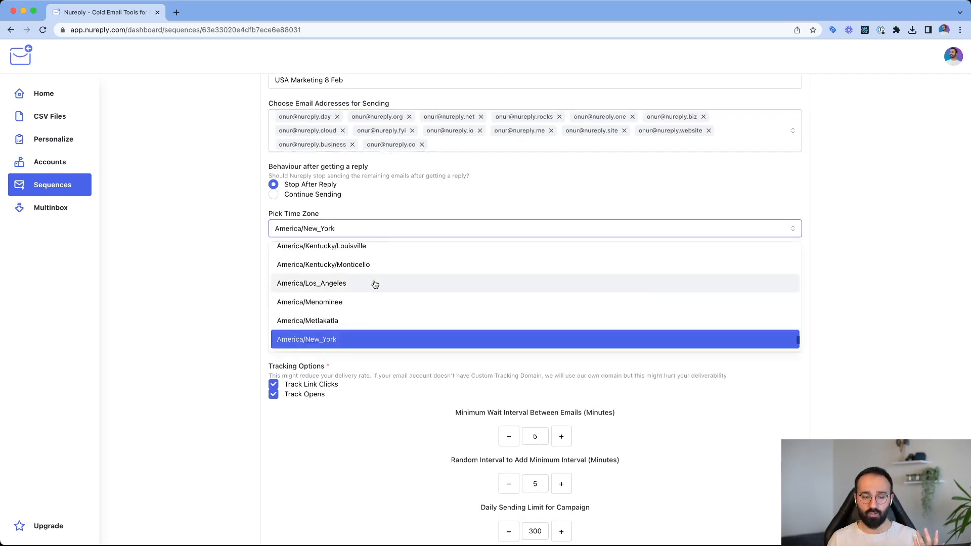
{"action": "left_click", "coordinate": [391, 215]}
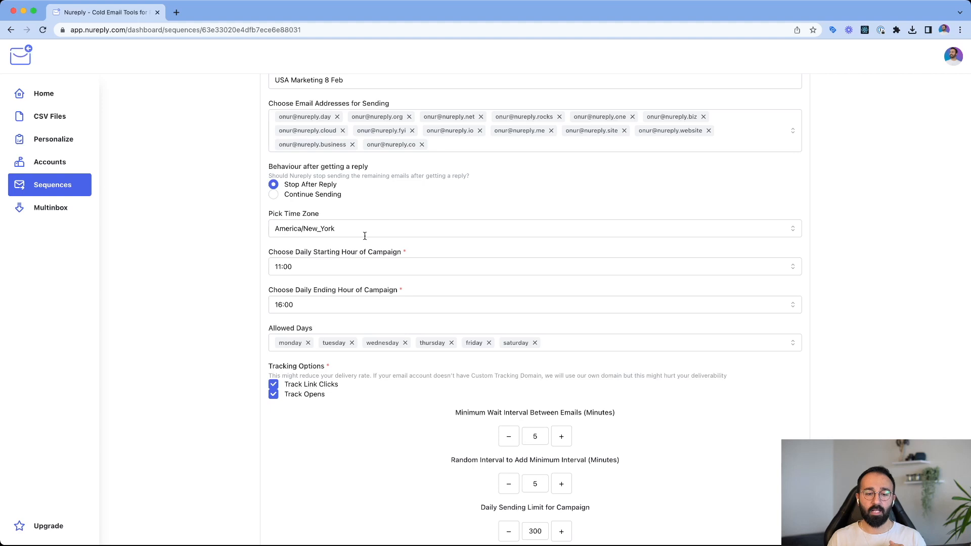
{"action": "left_click", "coordinate": [313, 268]}
{"action": "left_click", "coordinate": [314, 267]}
{"action": "left_click", "coordinate": [320, 308]}
{"action": "left_click", "coordinate": [320, 309]}
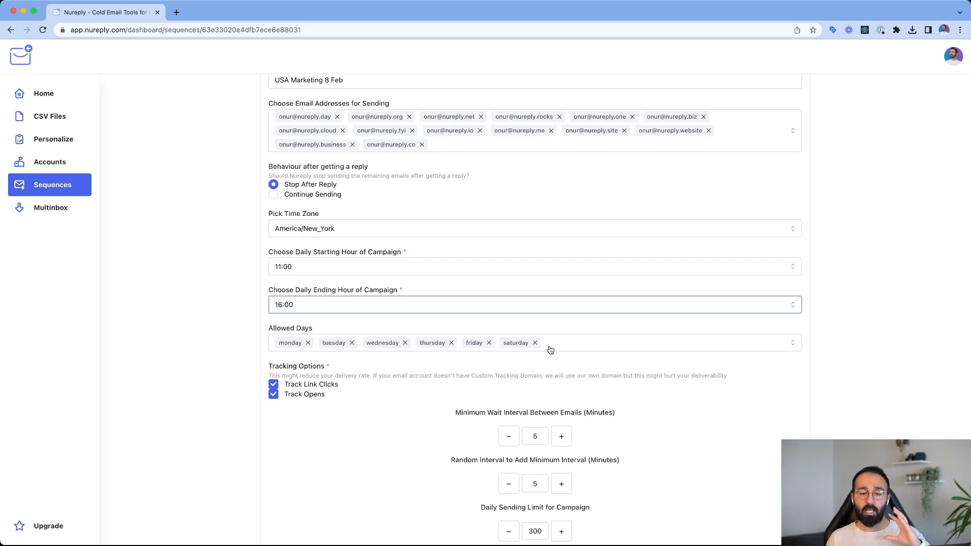
- Examine the tracking options and the minimum wait interval between emails
{"action": "scroll", "coordinate": [551, 350], "scroll_direction": "down", "scroll_amount": 2}
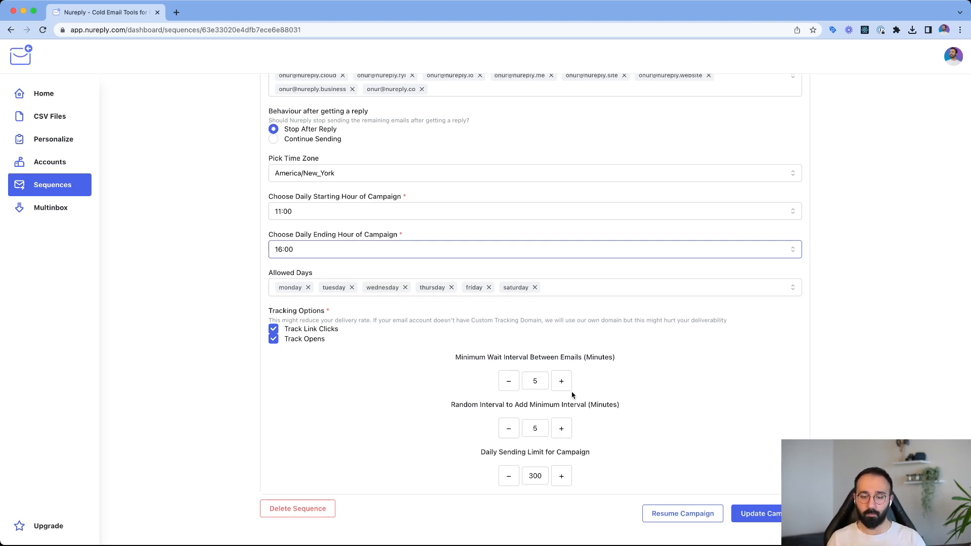
{"action": "left_click_drag", "start_coordinate": [462, 357], "coordinate": [589, 357]}
{"action": "left_click", "coordinate": [590, 357]}
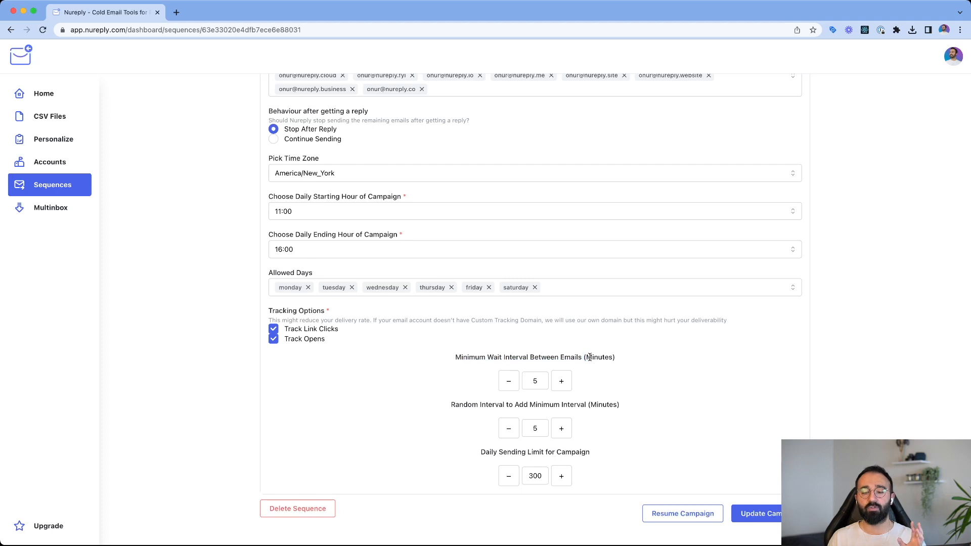
{"action": "left_click", "coordinate": [534, 379]}
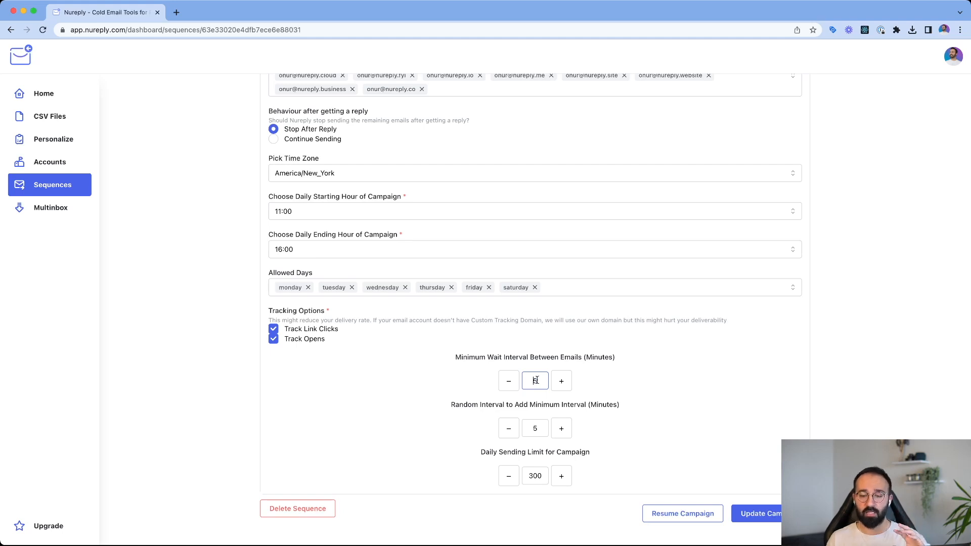
- Set the random interval added to the minimum interval to 7 minutes
{"action": "double_click", "coordinate": [530, 428]}
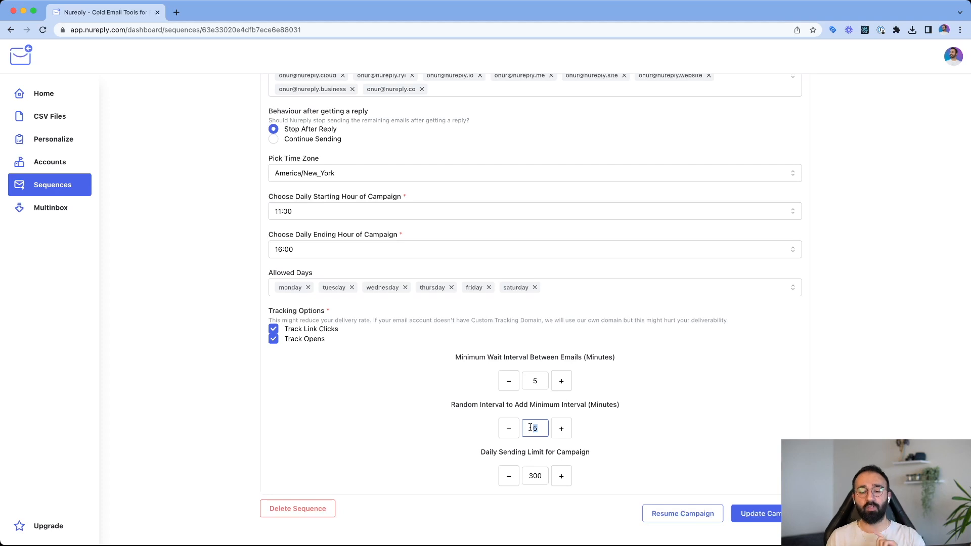
{"action": "left_click", "coordinate": [569, 434]}
{"action": "left_click", "coordinate": [569, 433]}
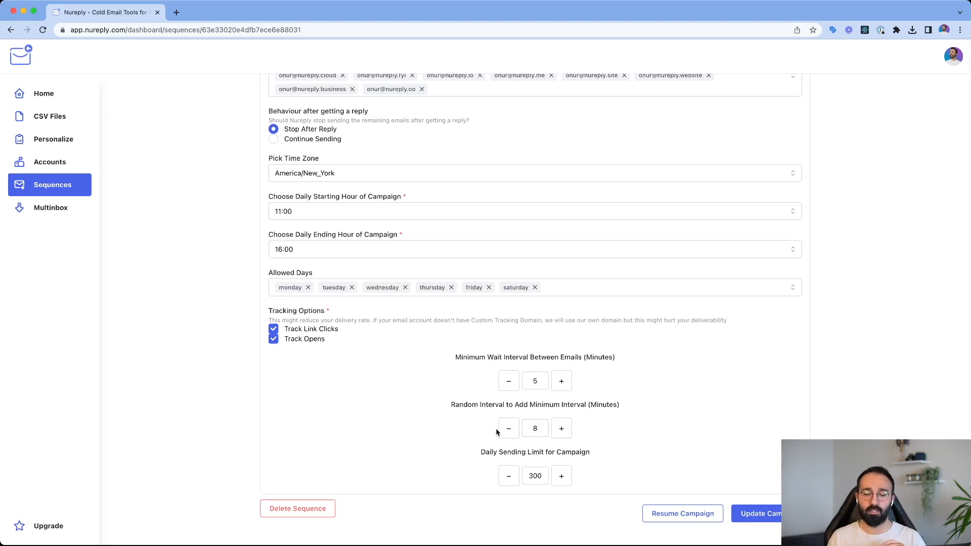
{"action": "left_click", "coordinate": [506, 432]}
{"action": "left_click", "coordinate": [507, 432]}
{"action": "left_click", "coordinate": [561, 430]}
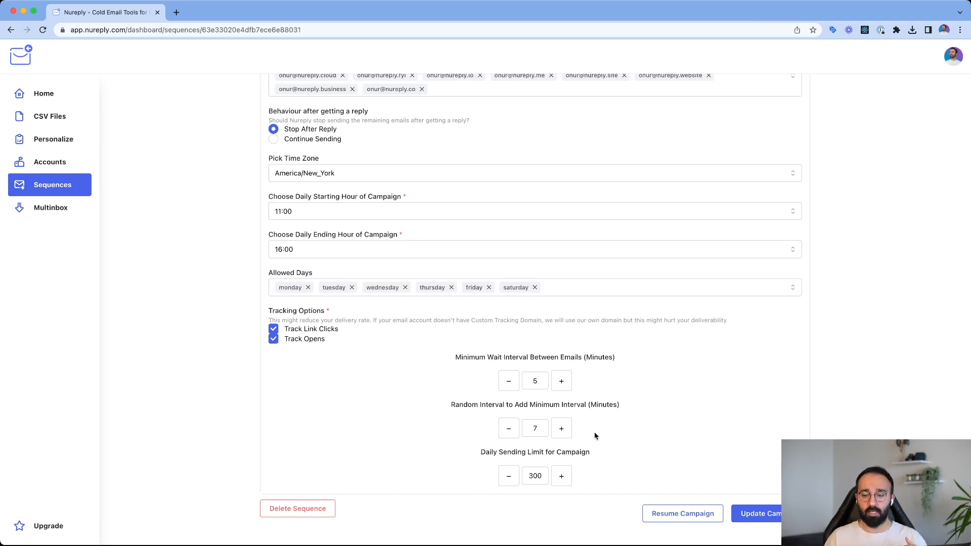
- Open the Multinbox and read through the emails in the selected reply thread
{"action": "left_click", "coordinate": [67, 207]}
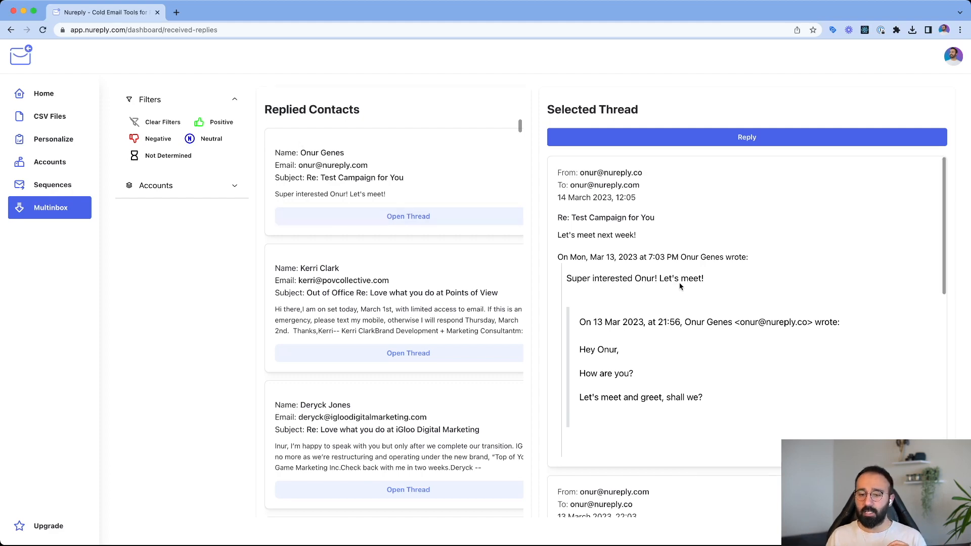
{"action": "scroll", "coordinate": [680, 286], "scroll_direction": "down", "scroll_amount": 6}
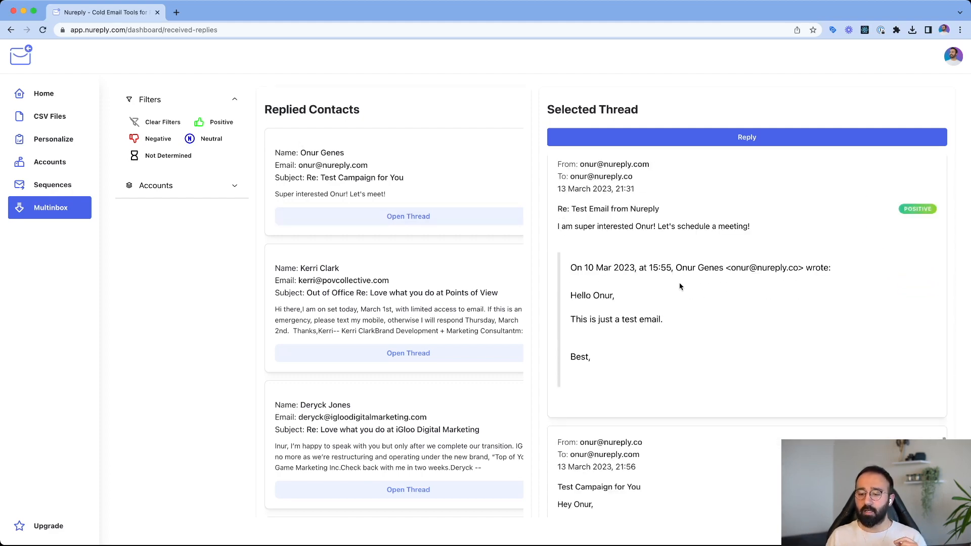
{"action": "scroll", "coordinate": [680, 287], "scroll_direction": "down", "scroll_amount": 10}
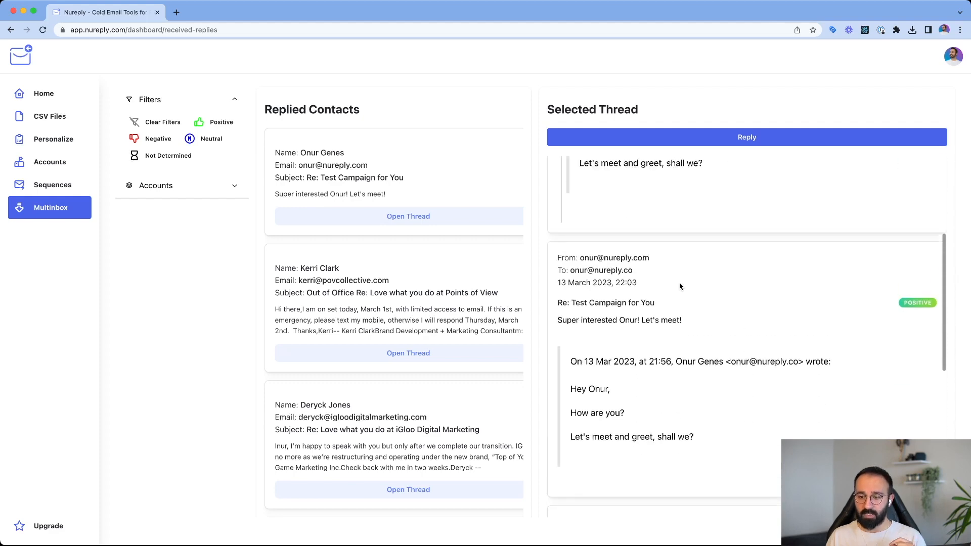
- Reply to the selected "Test Campaign for You" thread with "That's great! Let's meet next week!" and send the email
{"action": "left_click", "coordinate": [718, 142]}
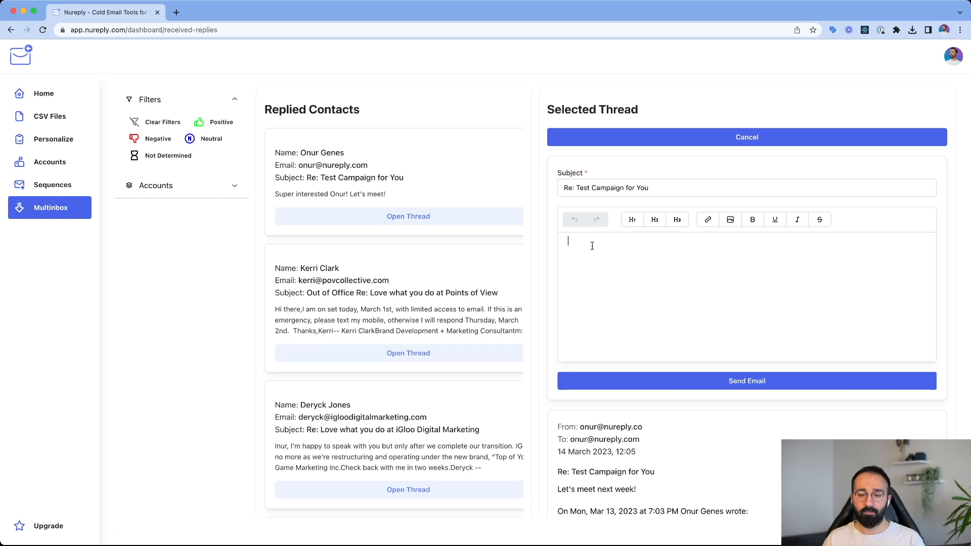
{"action": "type", "text": "That'"}
{"action": "key", "text": "BackSpace"}
{"action": "key", "text": "BackSpace"}
{"action": "key", "text": "BackSpace"}
{"action": "type", "text": "at'"}
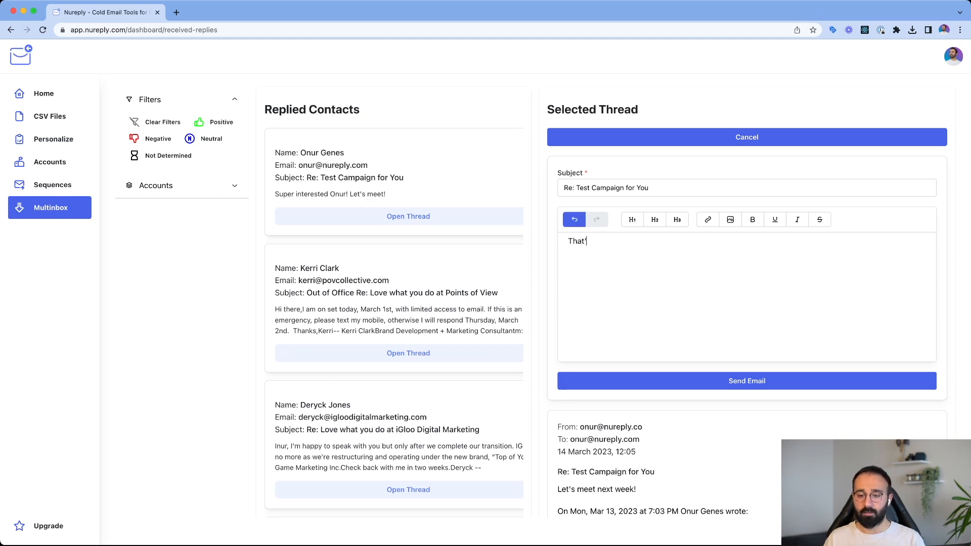
{"action": "type", "text": "s great!"}
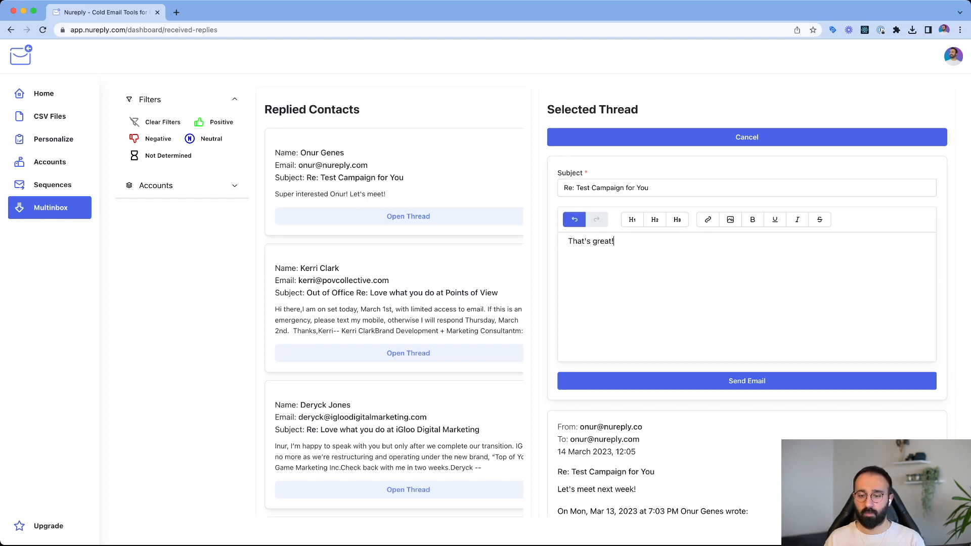
{"action": "type", "text": " Let's meet next week!"}
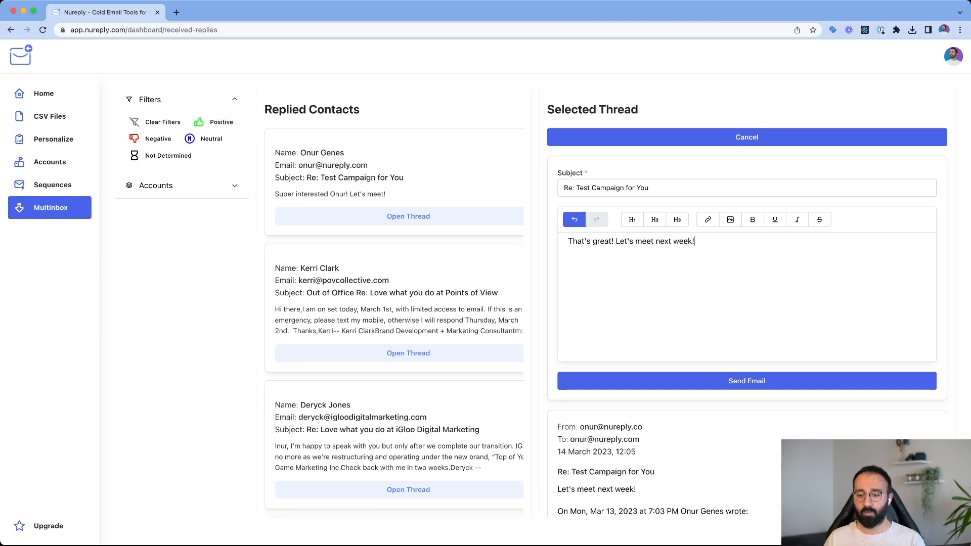
{"action": "left_click", "coordinate": [679, 381]}
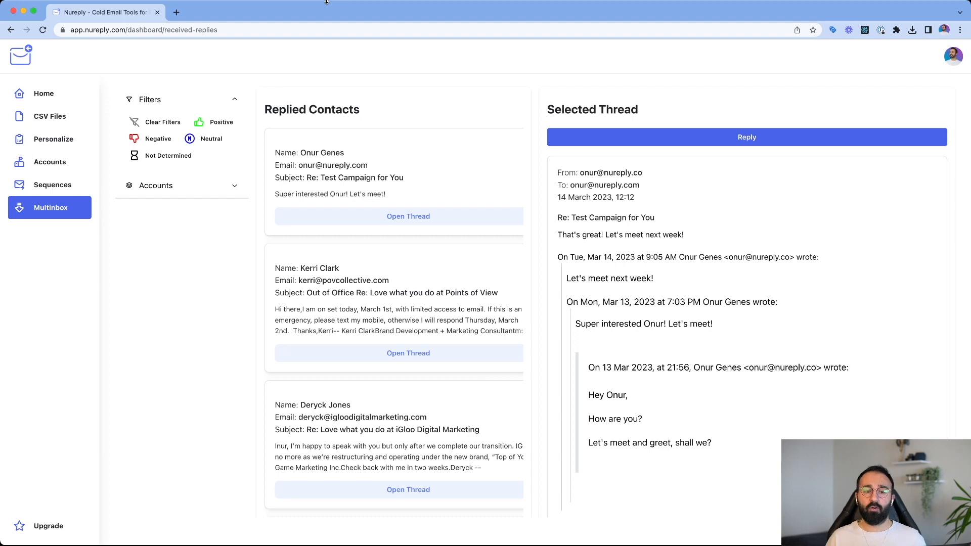
- Return to the home dashboard with the overall lead statistics
{"action": "left_click", "coordinate": [44, 96]}
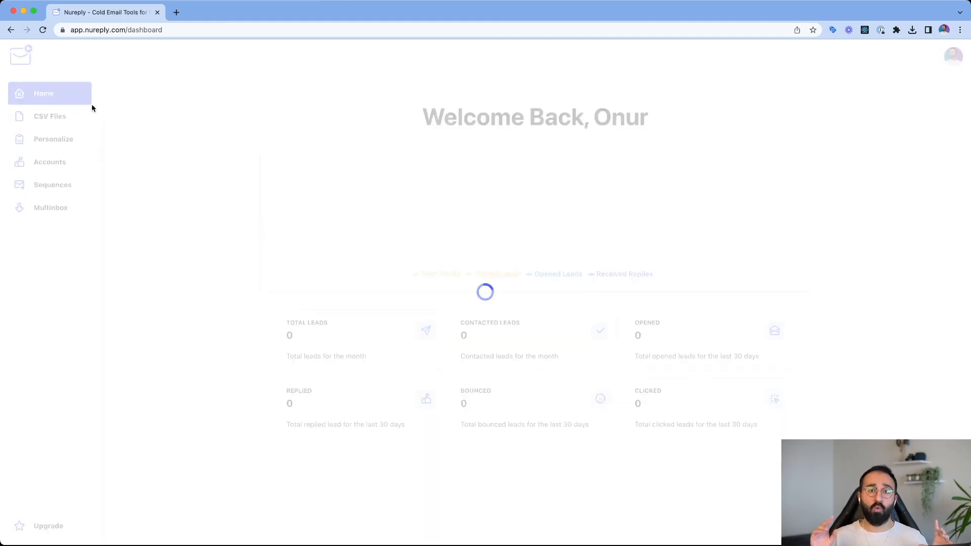